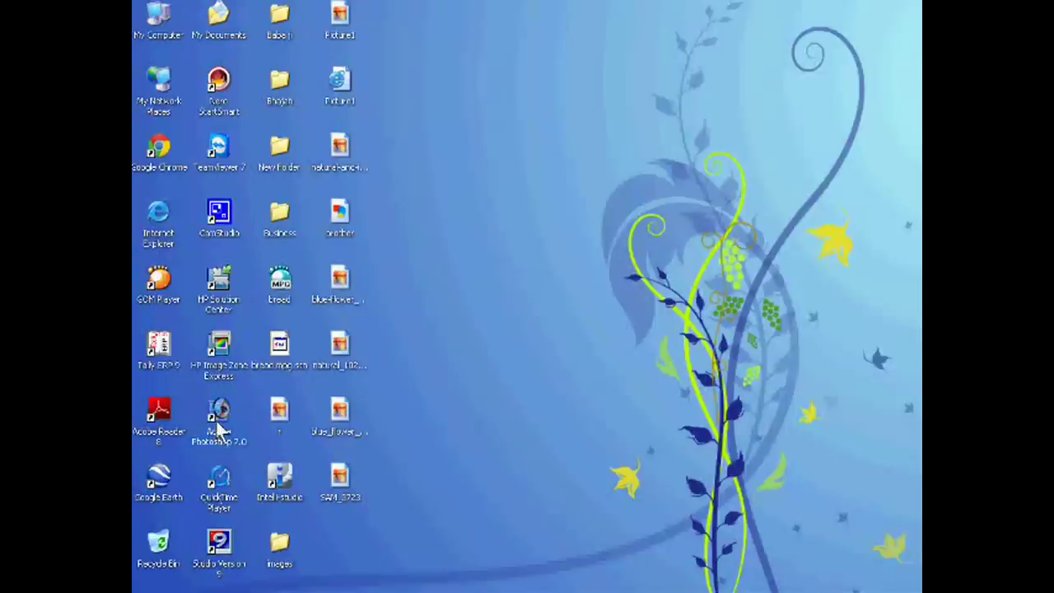
Launch Adobe Photoshop 7.0 from its desktop shortcut
double_click(219, 421)
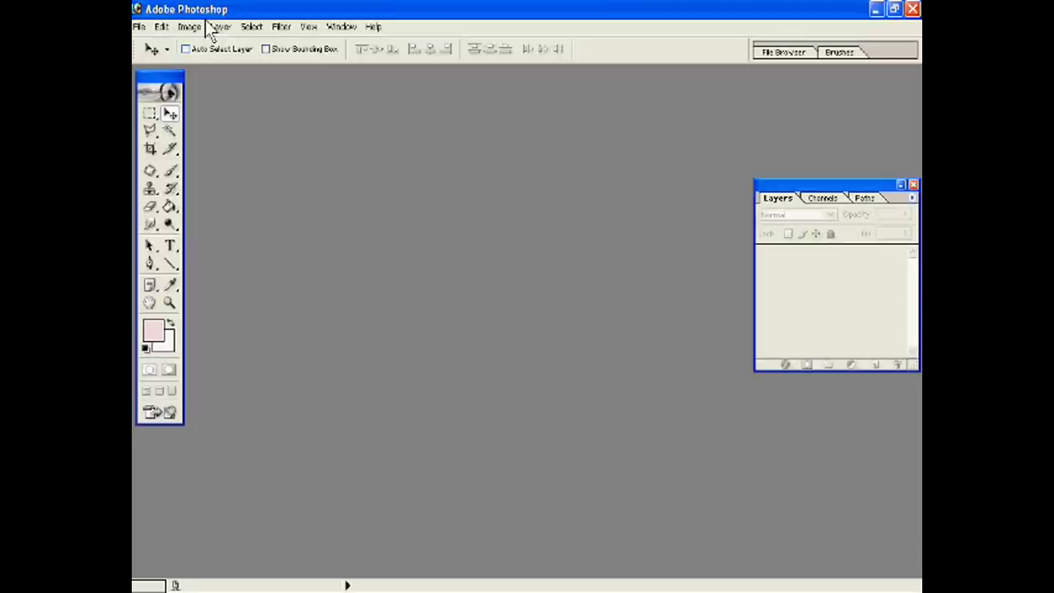
Open brother.png from the Desktop using thumbnail view and maximize its document window
click(139, 26)
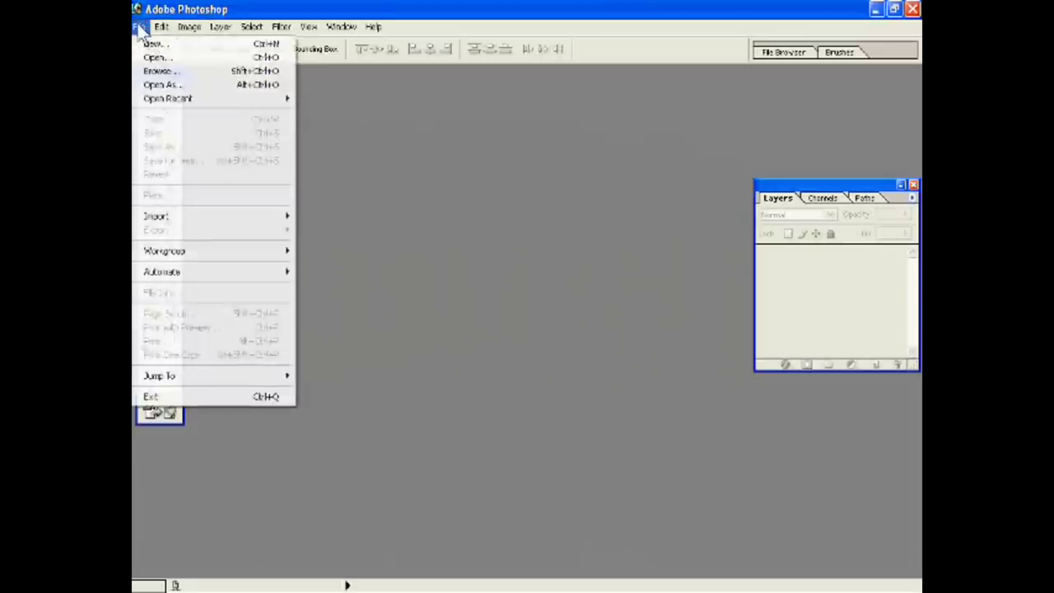
click(156, 57)
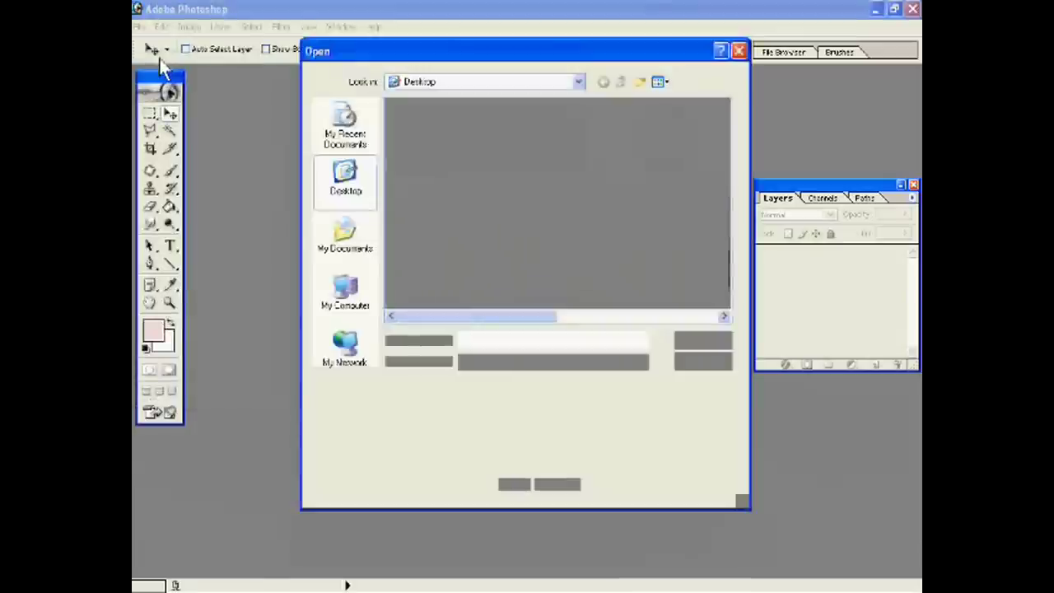
click(659, 82)
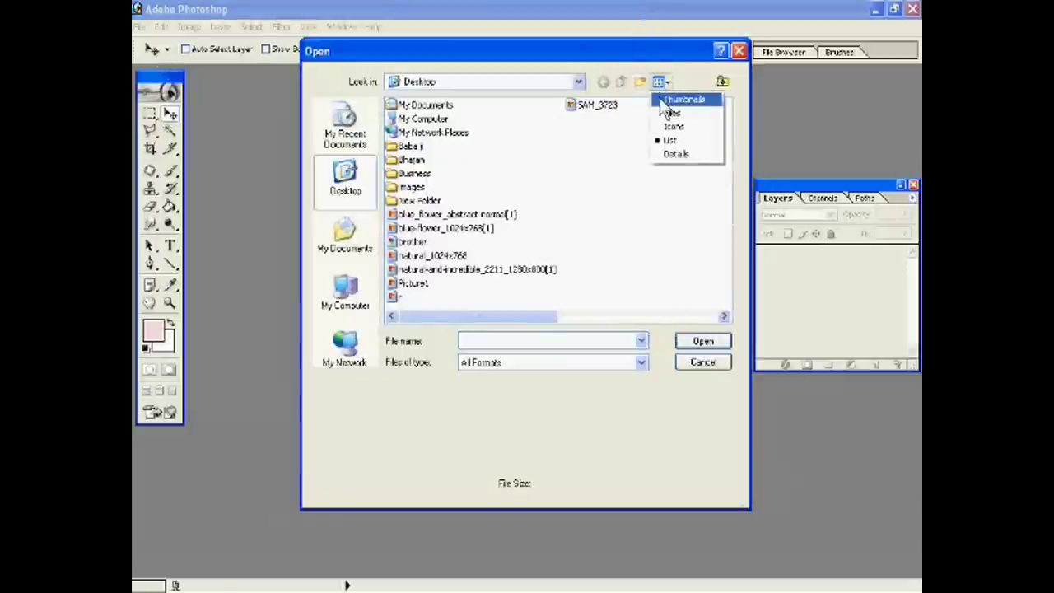
click(680, 99)
drag(730, 153, 731, 212)
scroll(606, 220, down, 1)
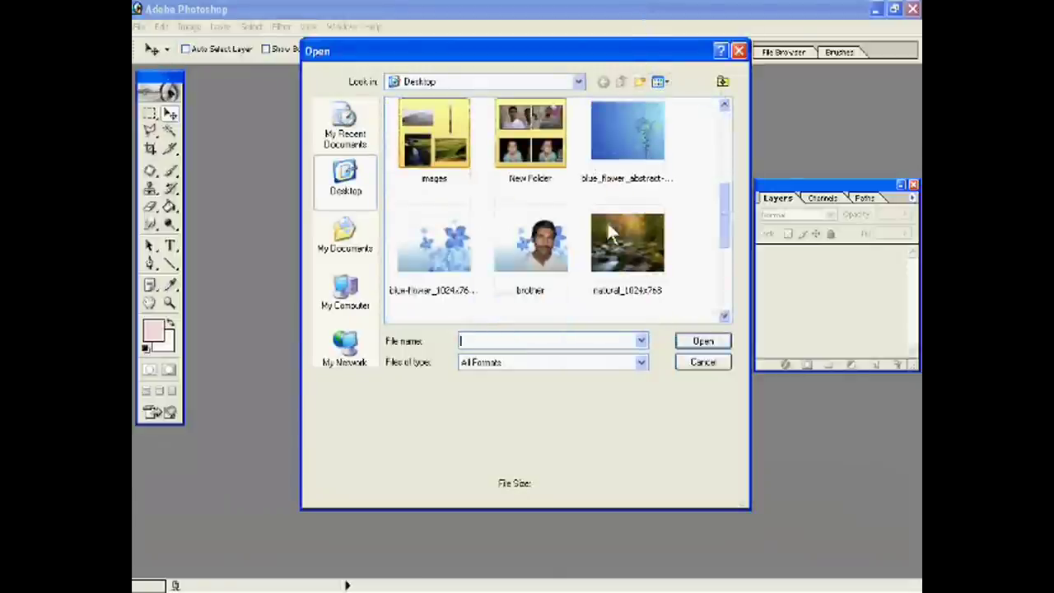
click(540, 247)
click(692, 344)
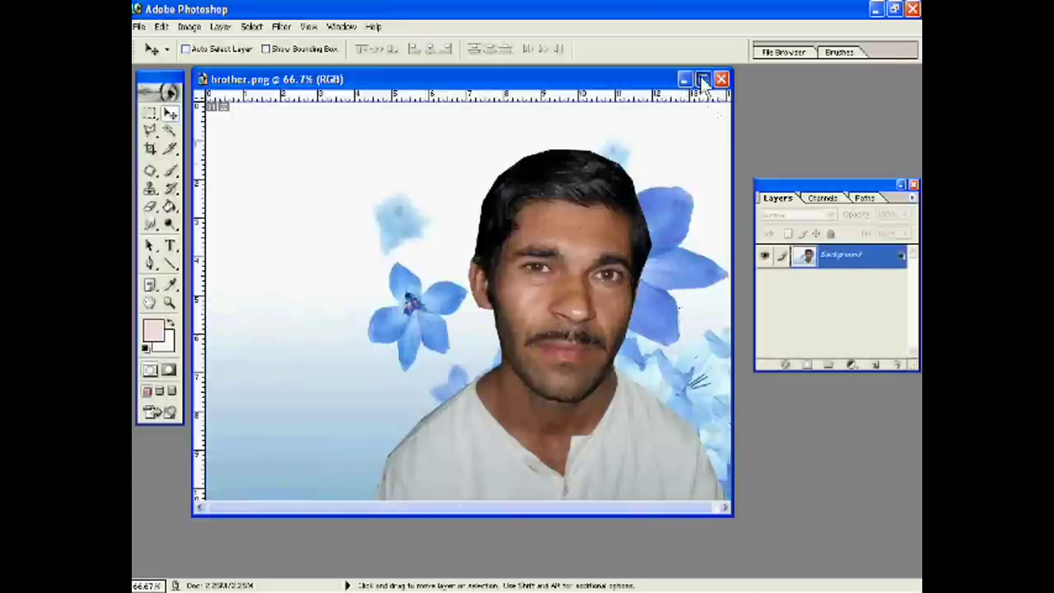
click(702, 79)
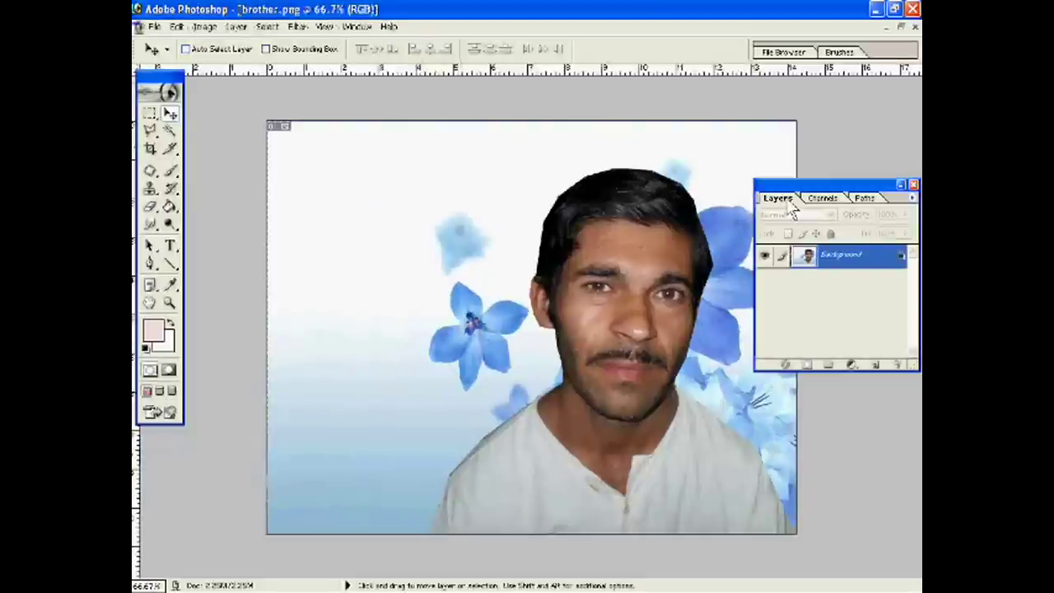
Zoom in with marquee zooms until the portrait's eyes fill the view
click(169, 303)
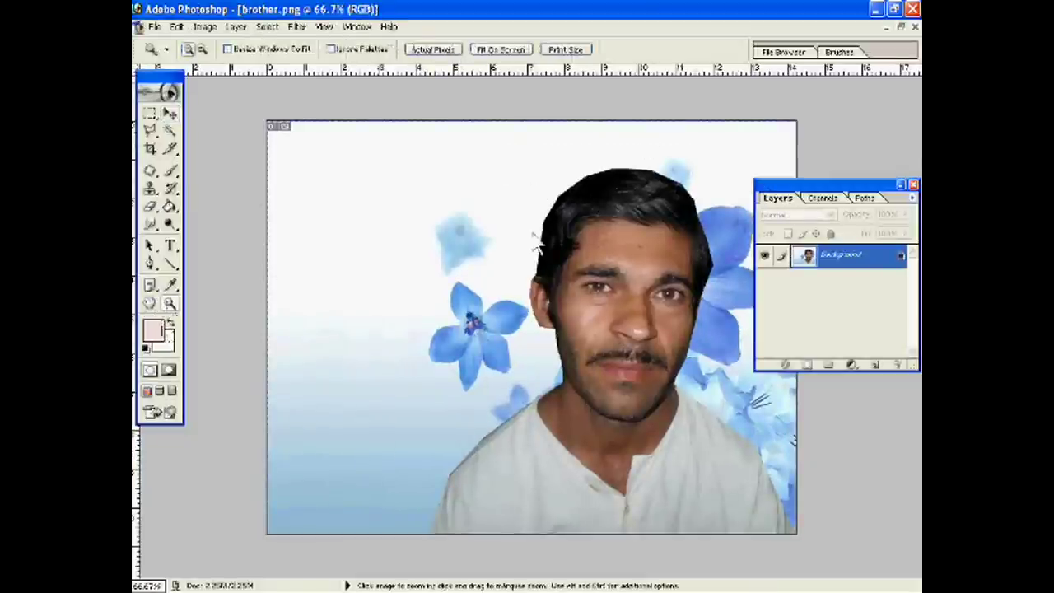
drag(495, 146, 723, 420)
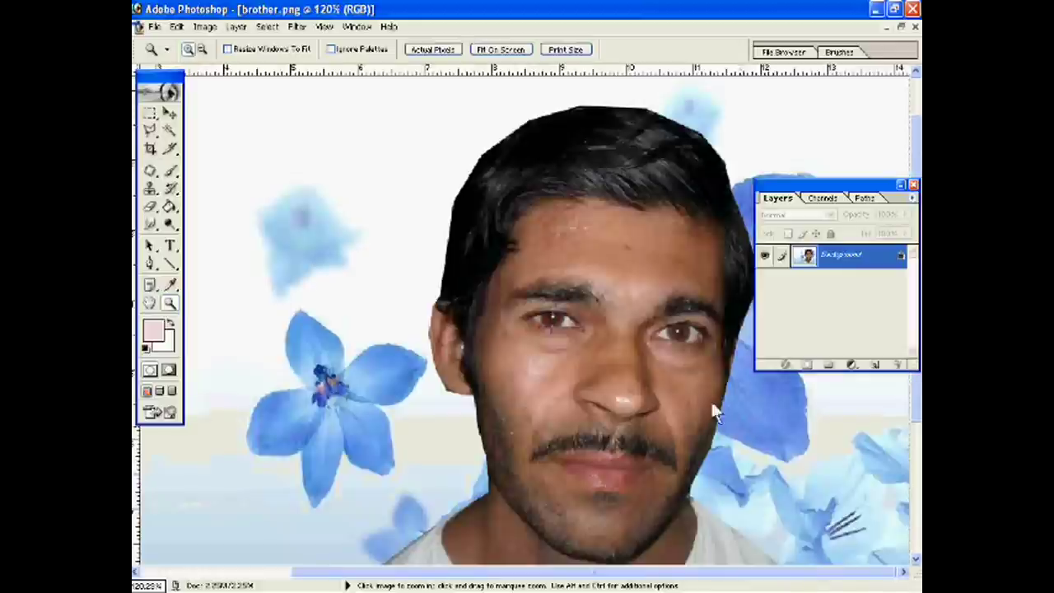
drag(372, 91, 745, 507)
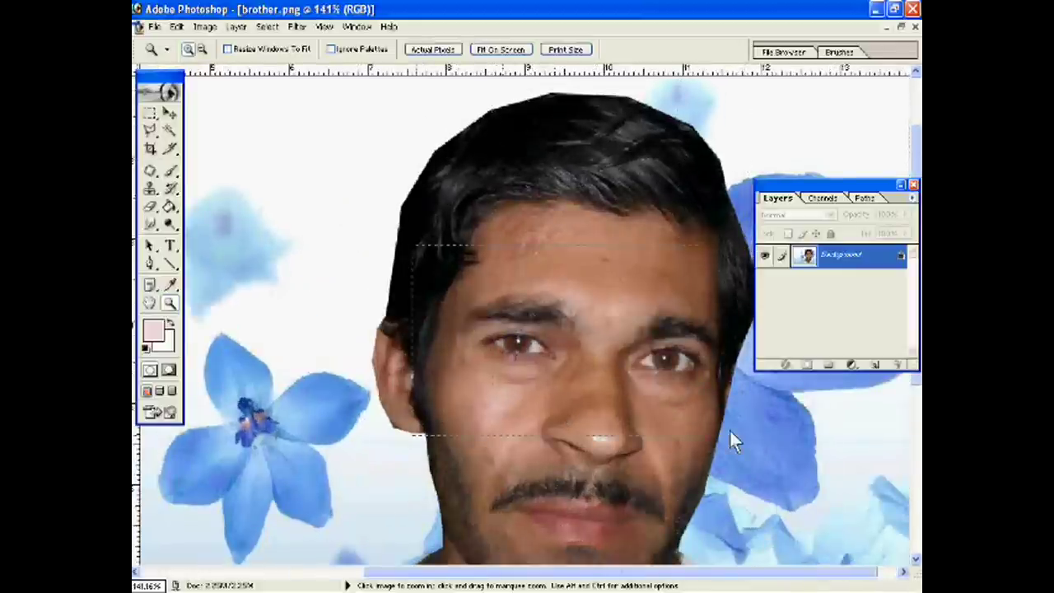
drag(729, 433, 747, 430)
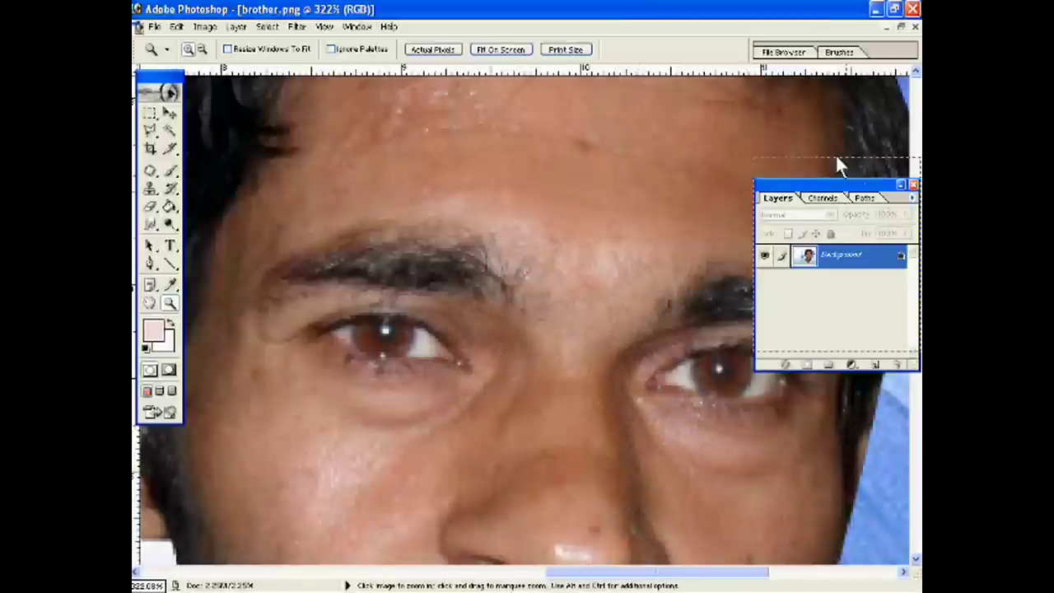
Add a new empty Layer 1 above the Background layer
drag(830, 188, 830, 146)
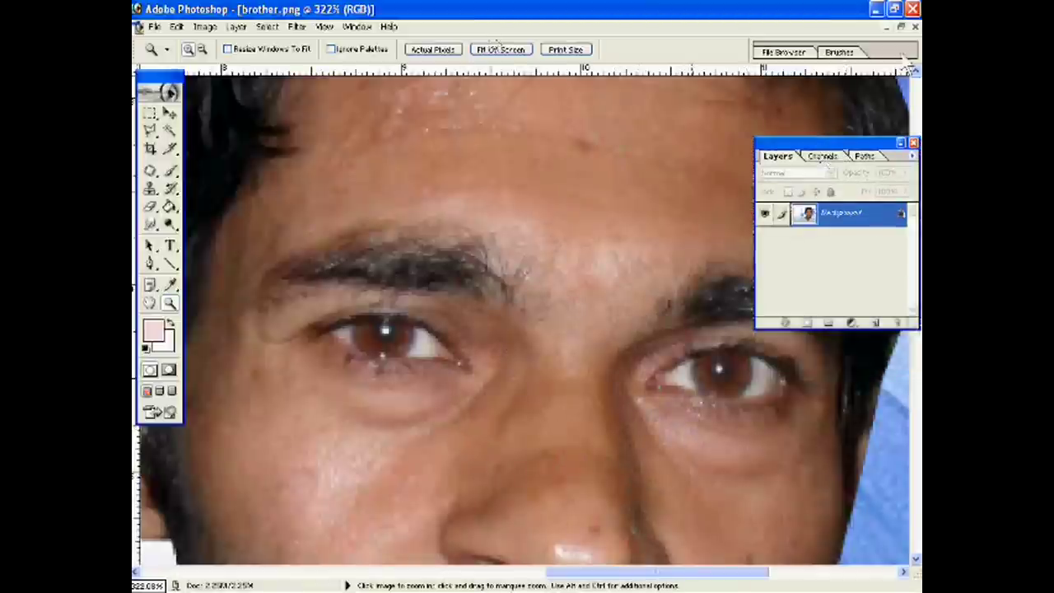
right_click(843, 238)
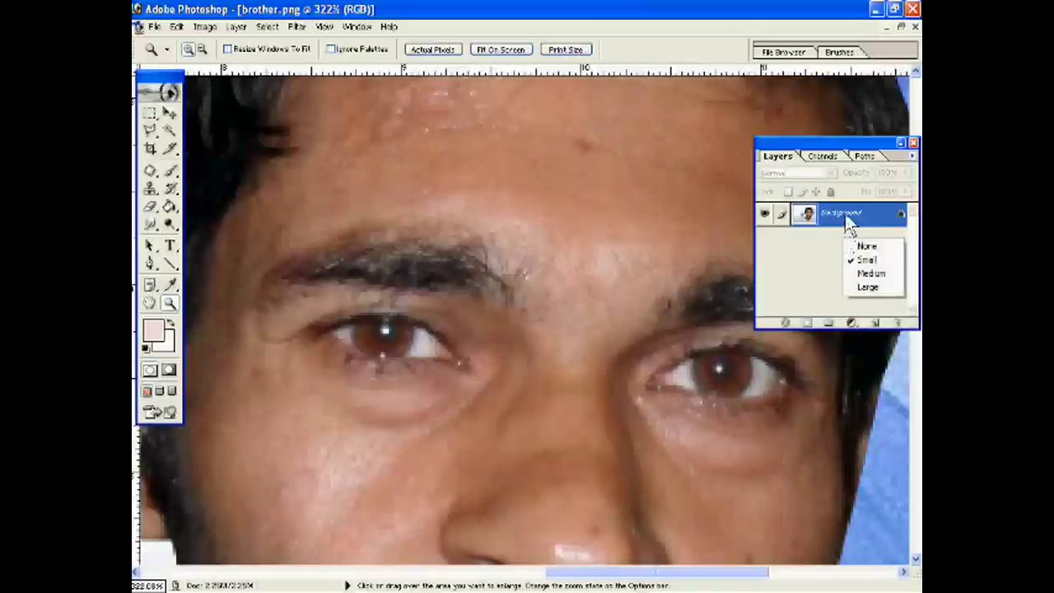
right_click(847, 219)
click(875, 323)
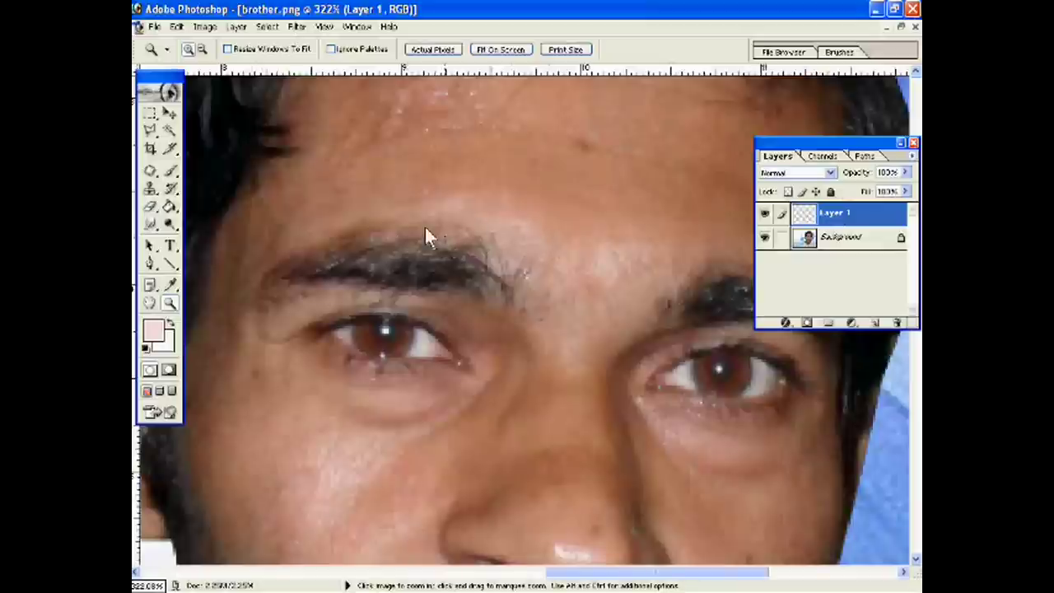
With a small brush, paint a bright red (F7062E) dot on the left iris
click(171, 171)
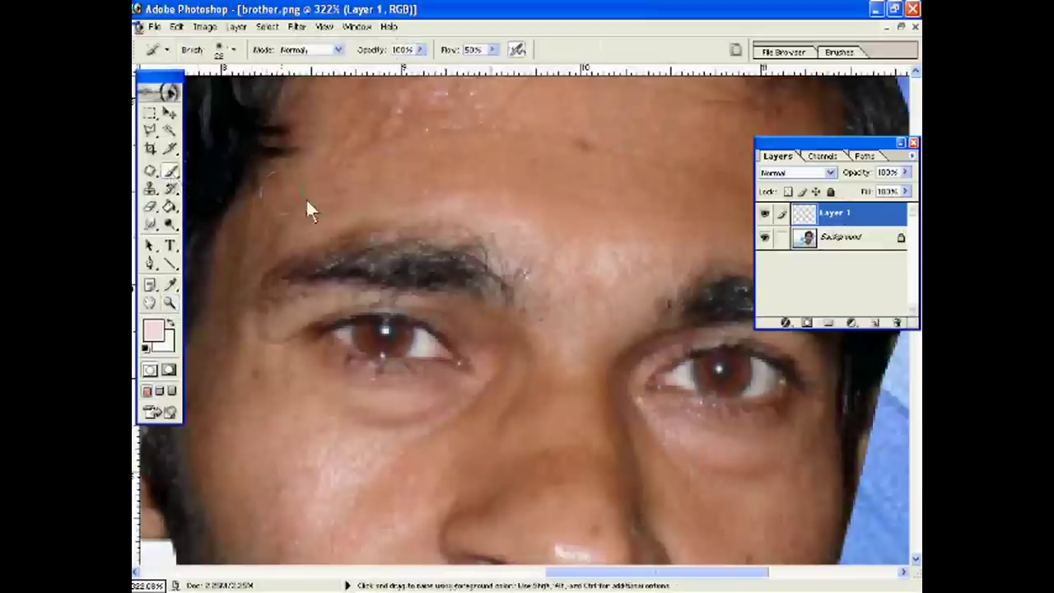
click(234, 50)
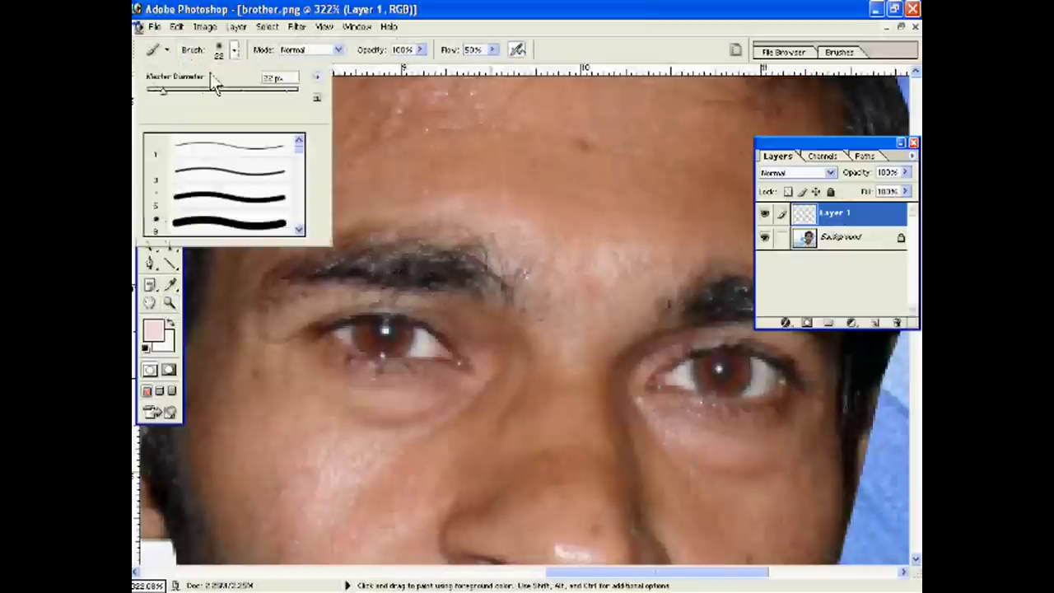
drag(164, 90, 160, 92)
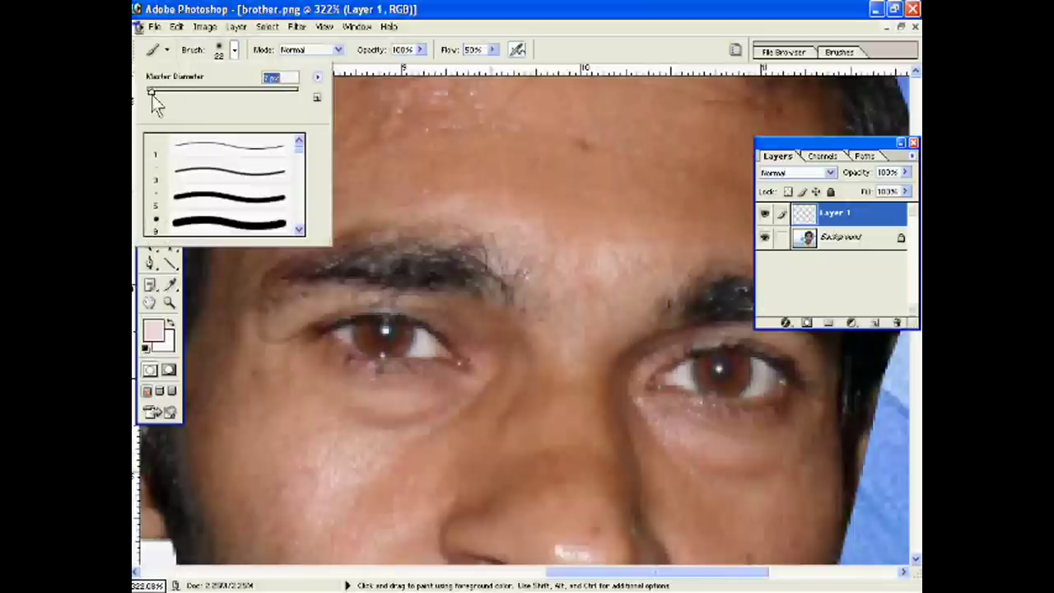
click(153, 333)
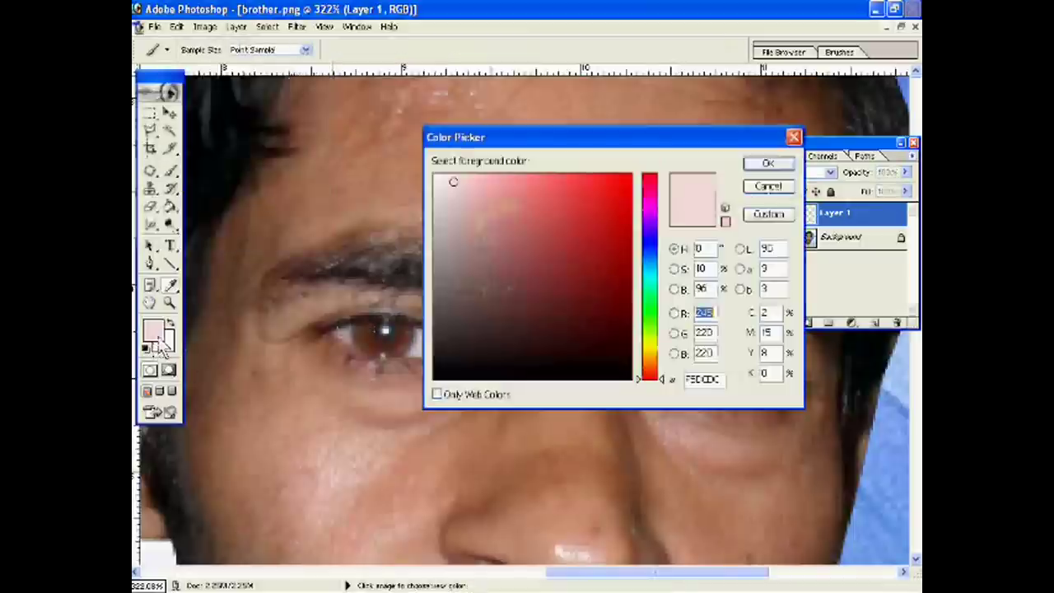
click(627, 179)
click(766, 165)
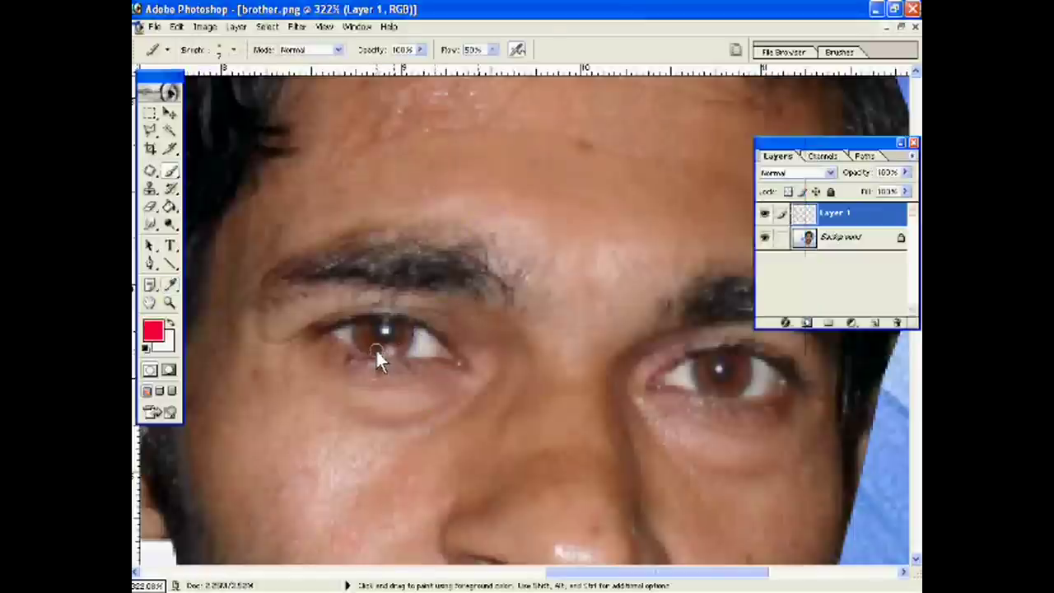
click(375, 348)
Enlarge the brush Master Diameter to 16 px
click(233, 50)
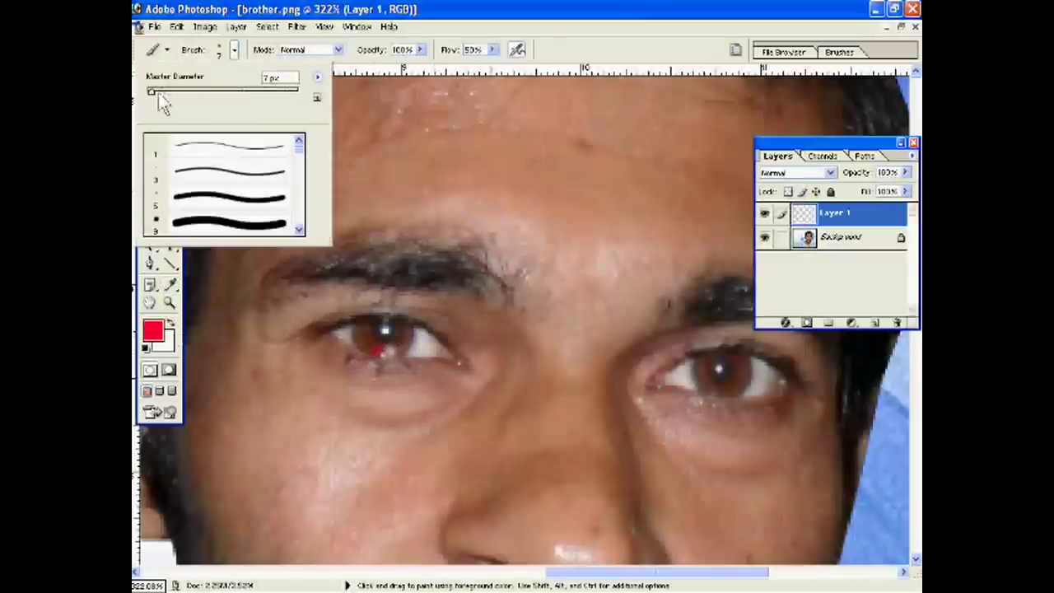
drag(158, 92, 159, 92)
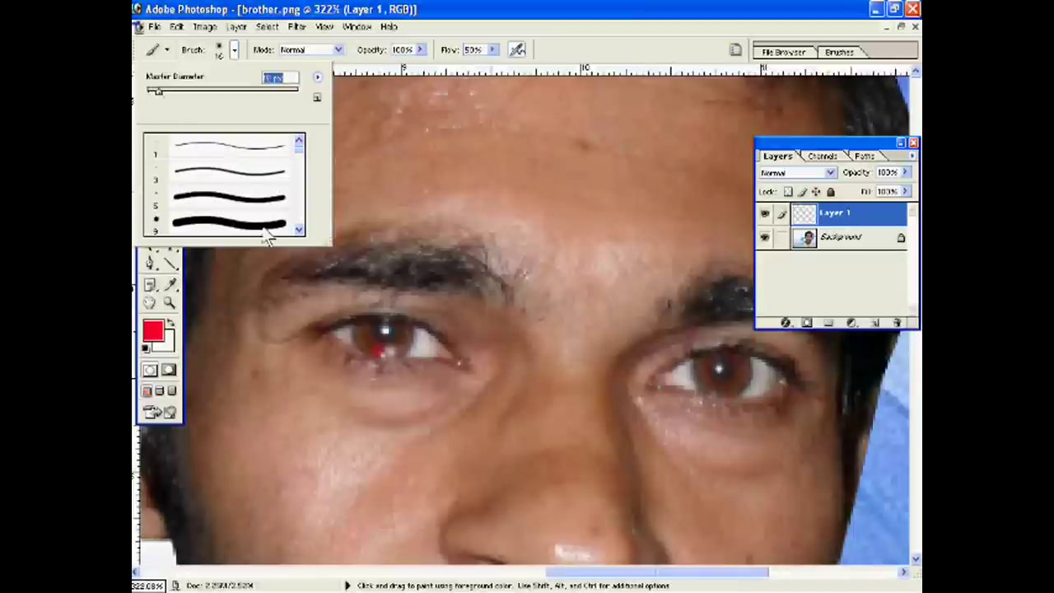
key(Return)
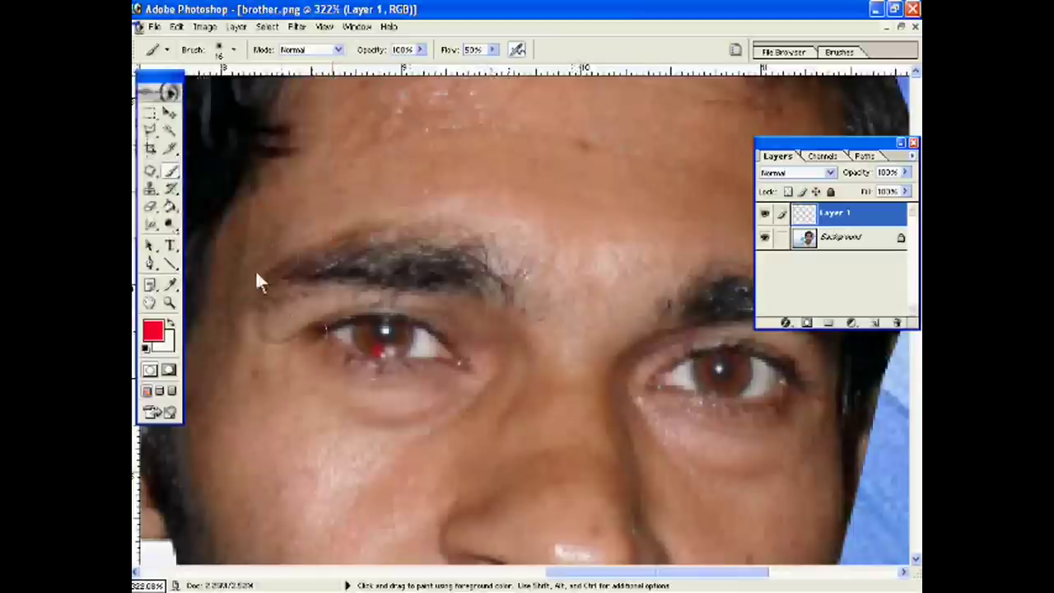
click(152, 330)
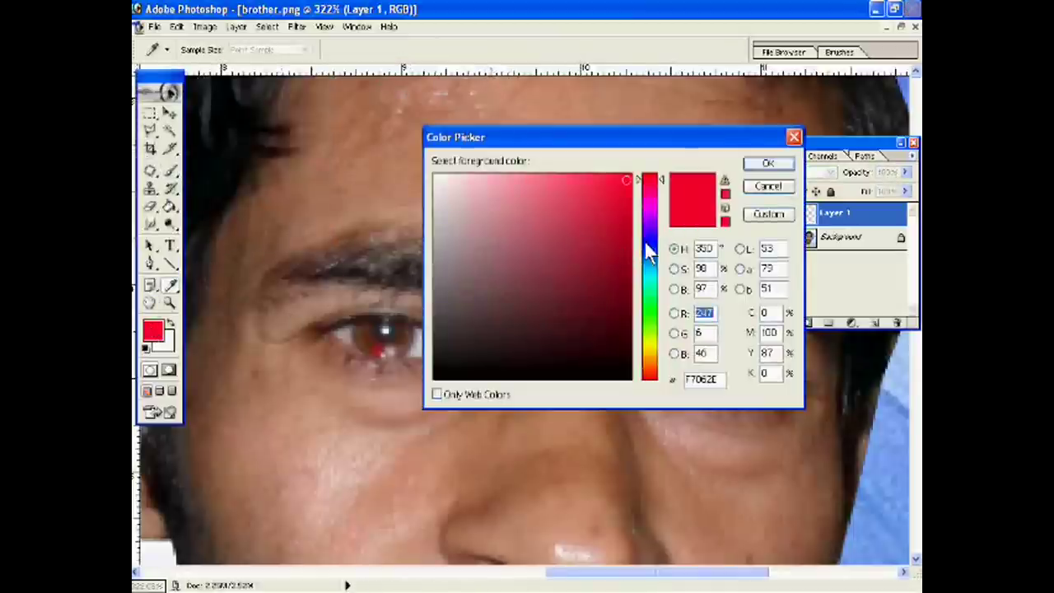
Dab a blue (0606F7) dot on the left iris with a smaller brush
click(646, 245)
click(767, 163)
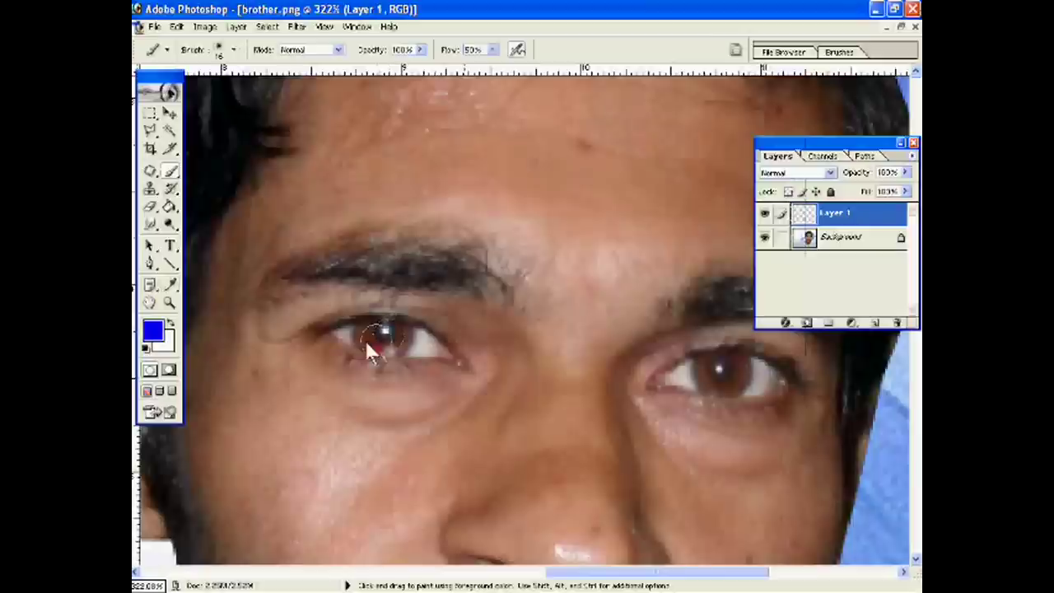
click(234, 51)
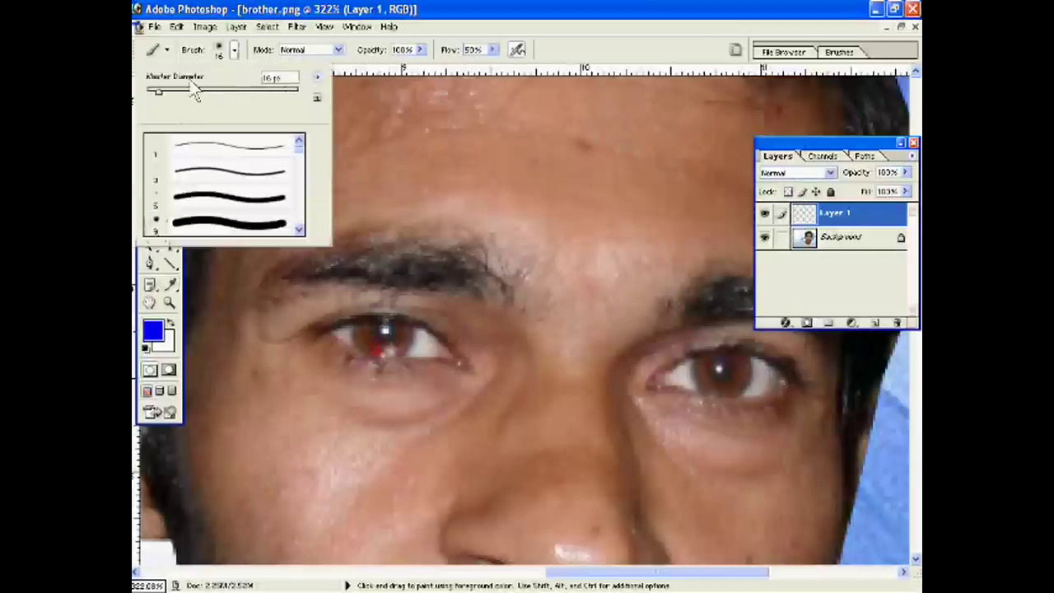
drag(159, 92, 149, 90)
click(365, 341)
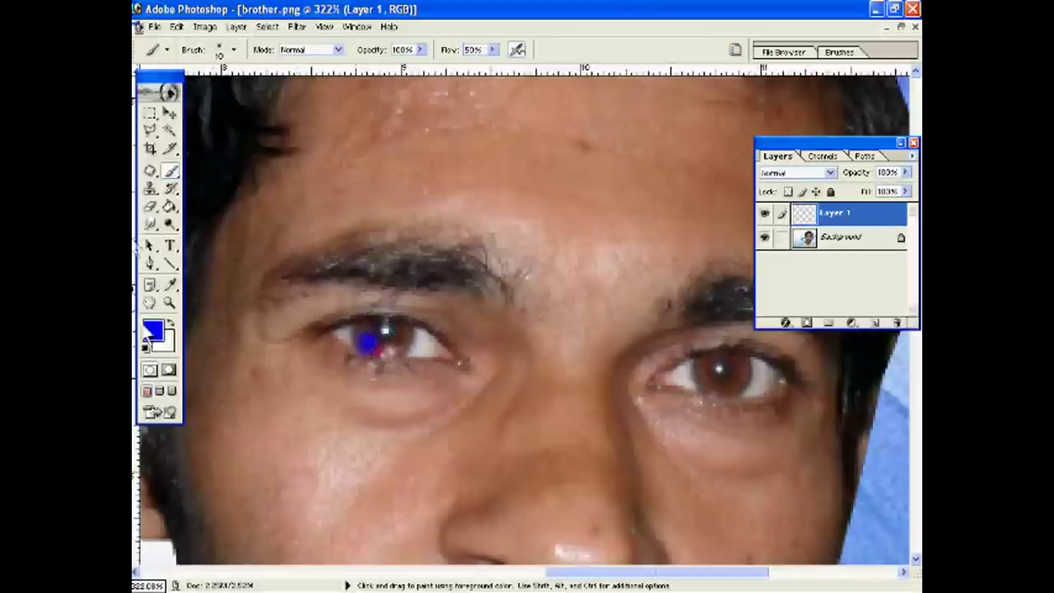
Set the foreground colour to a deeper shade of red
click(150, 331)
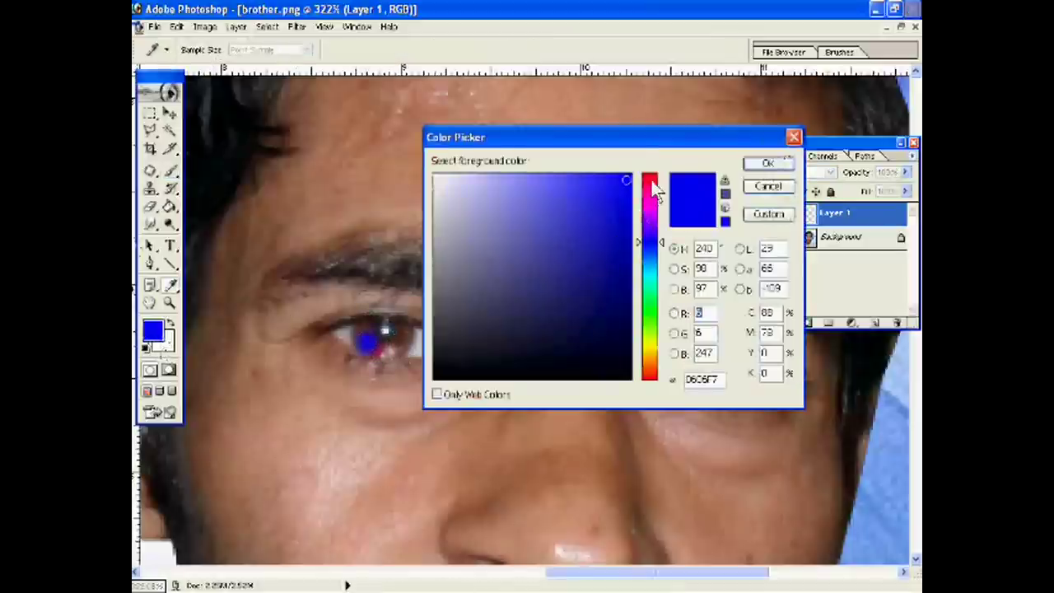
click(649, 180)
click(624, 216)
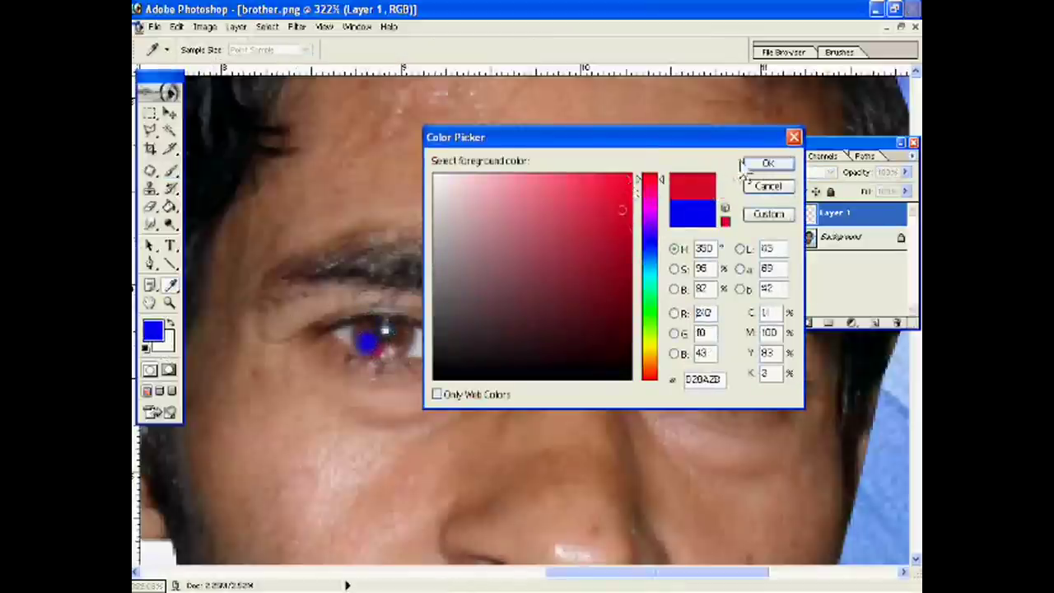
click(768, 163)
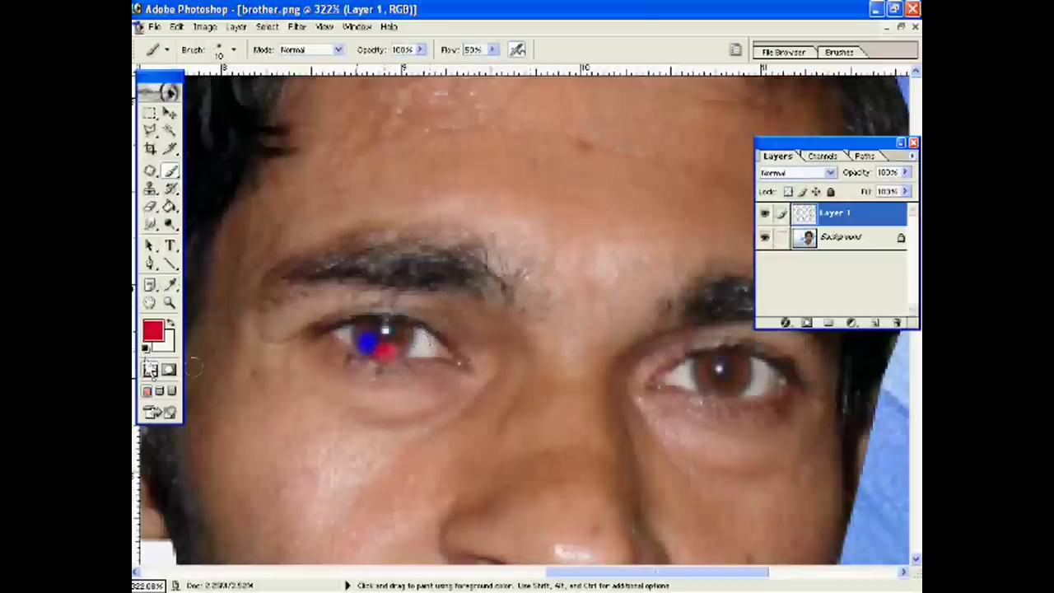
Paint a dark green (166412) dot on the left iris
click(152, 336)
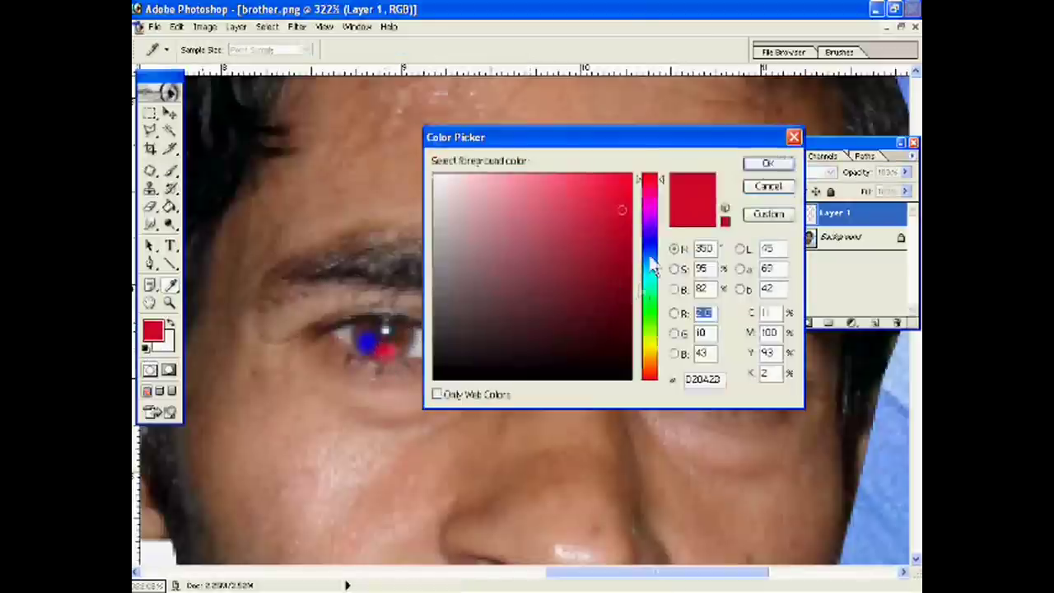
click(650, 314)
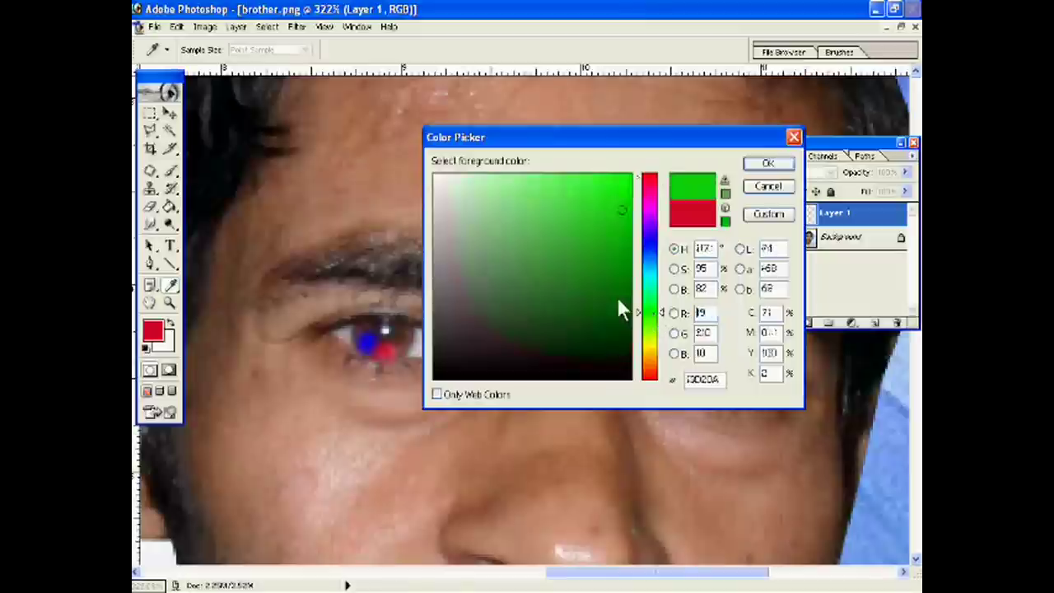
click(596, 293)
click(758, 164)
key(b)
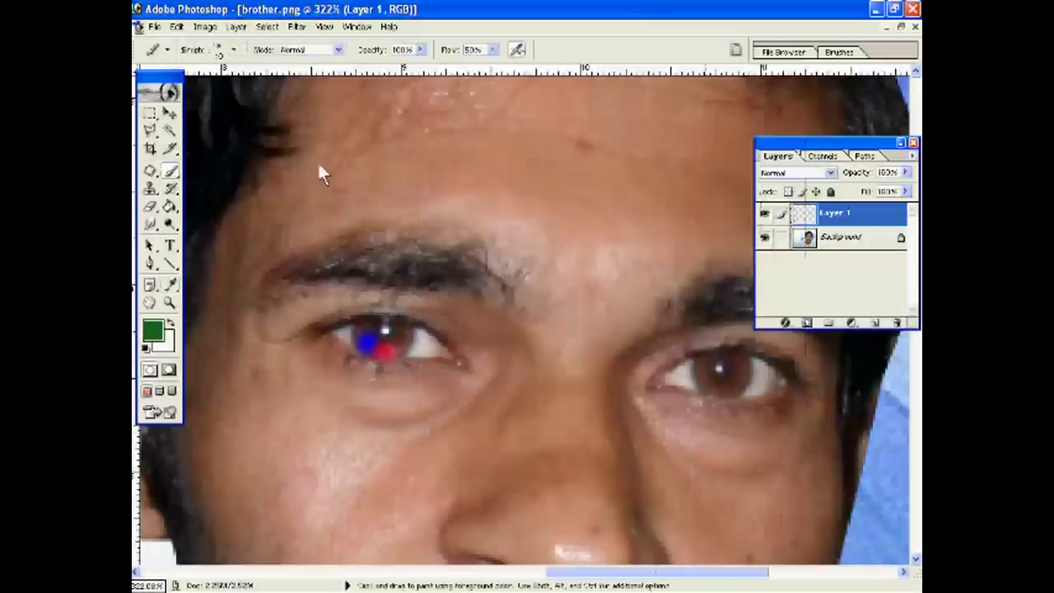
click(401, 340)
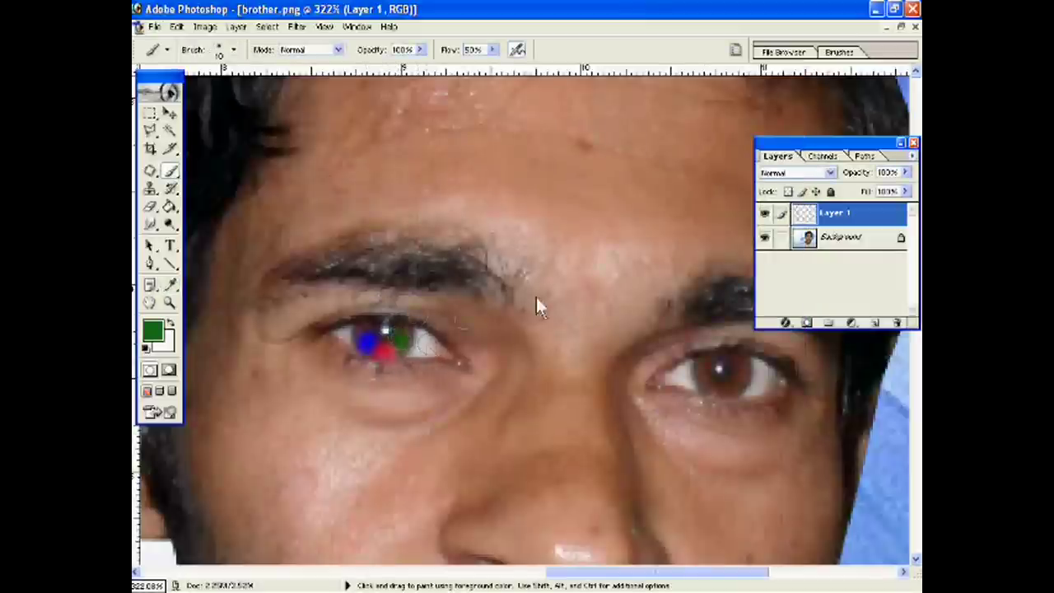
Choose a light mint green and shrink the brush to its smallest diameter
click(153, 331)
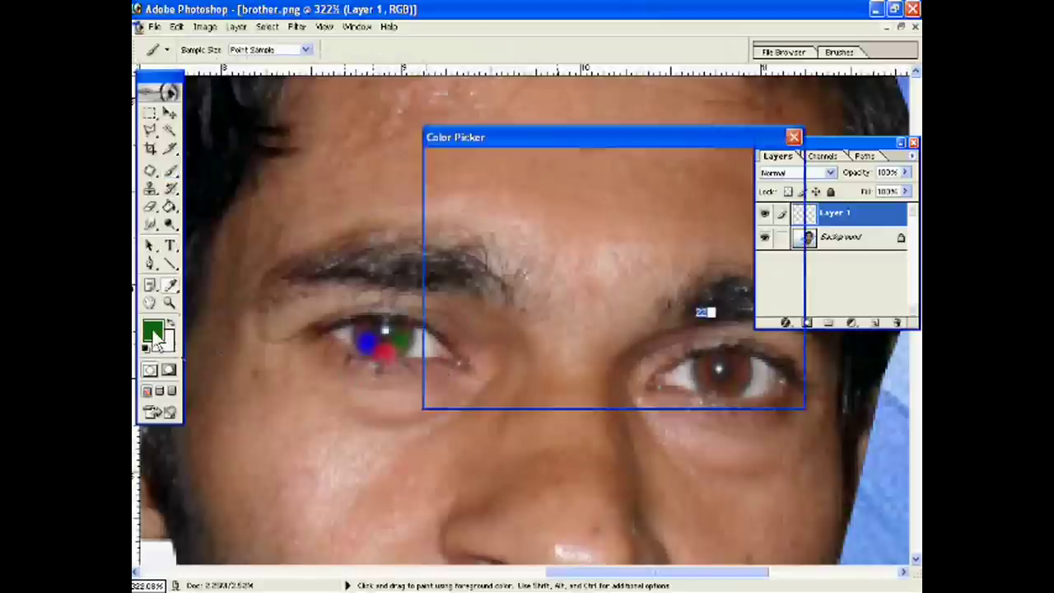
drag(655, 262, 654, 290)
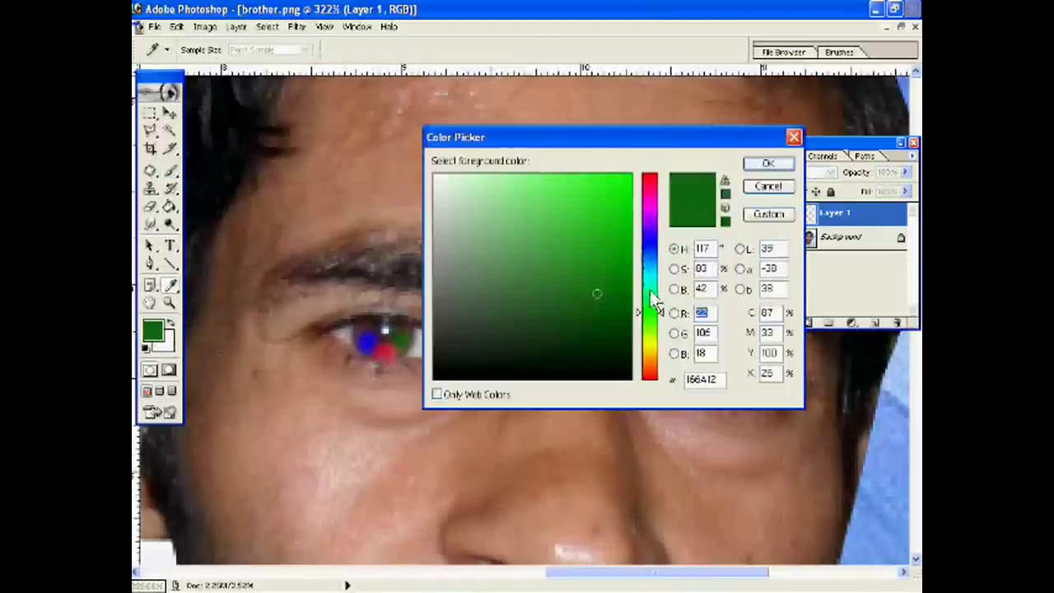
click(591, 194)
click(768, 163)
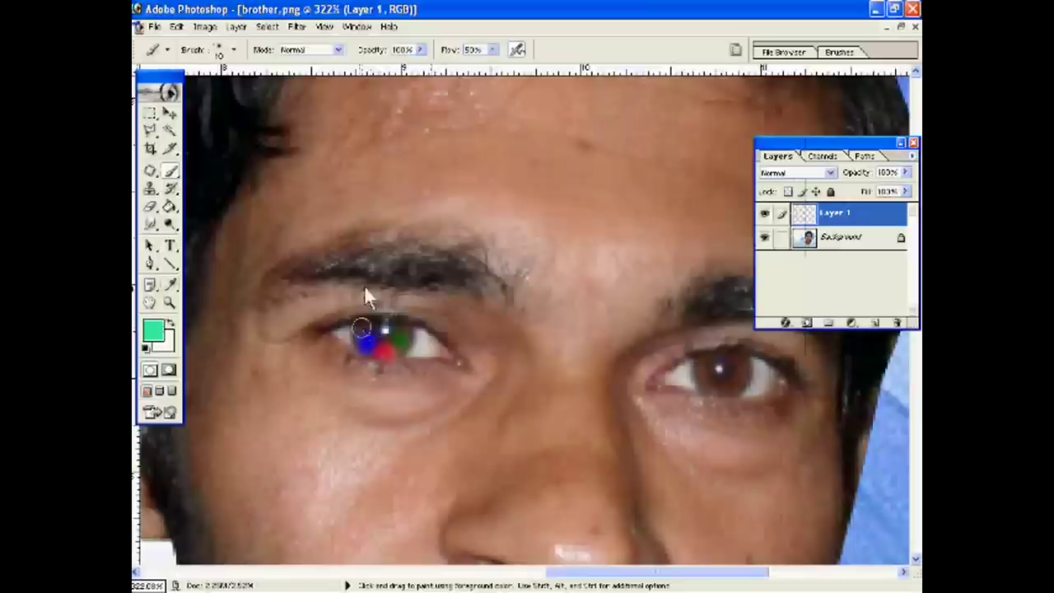
click(235, 51)
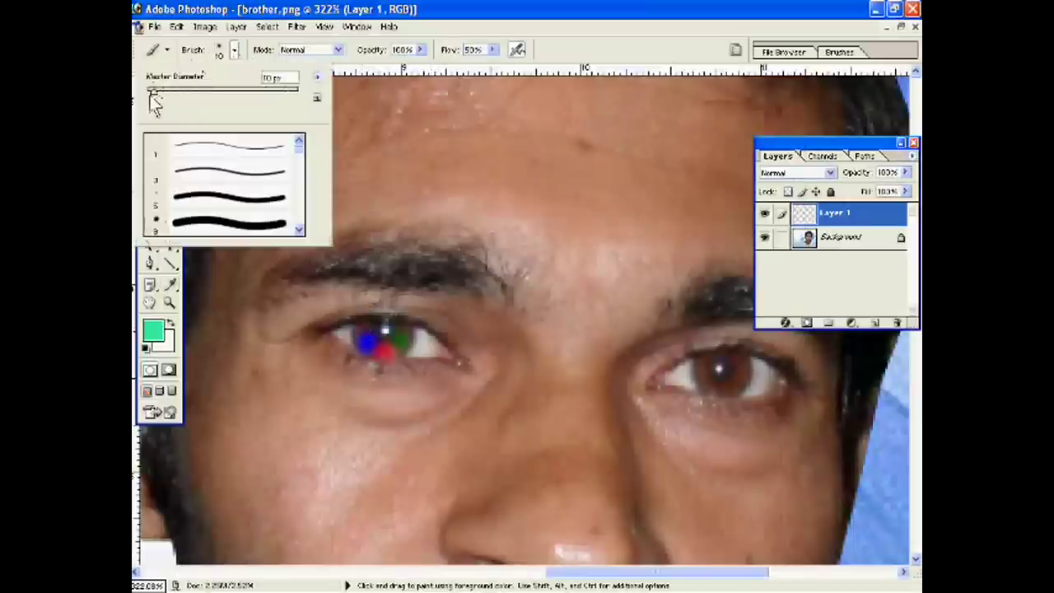
drag(152, 92, 149, 92)
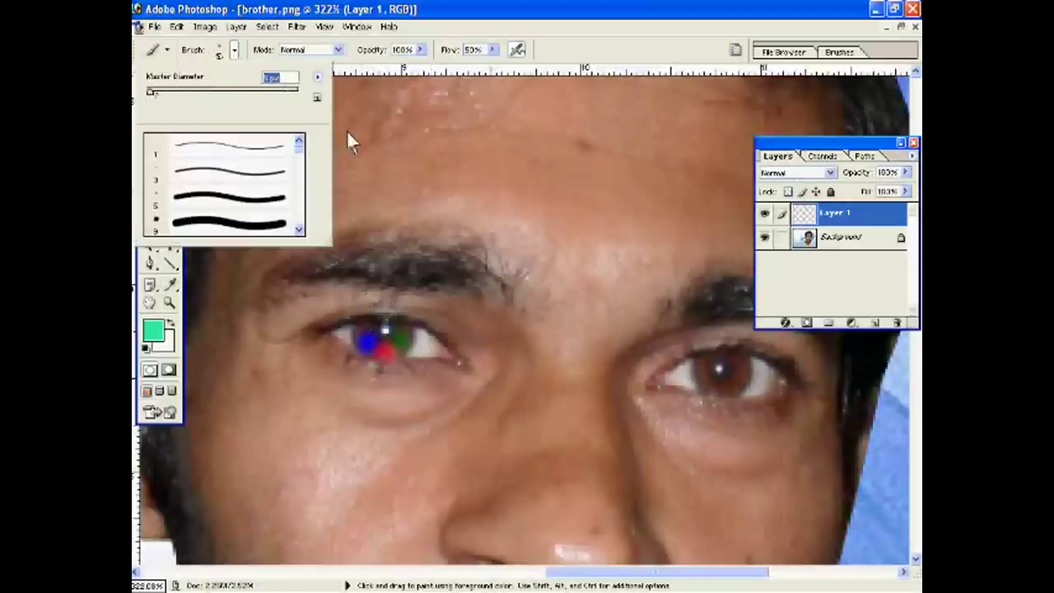
key(Return)
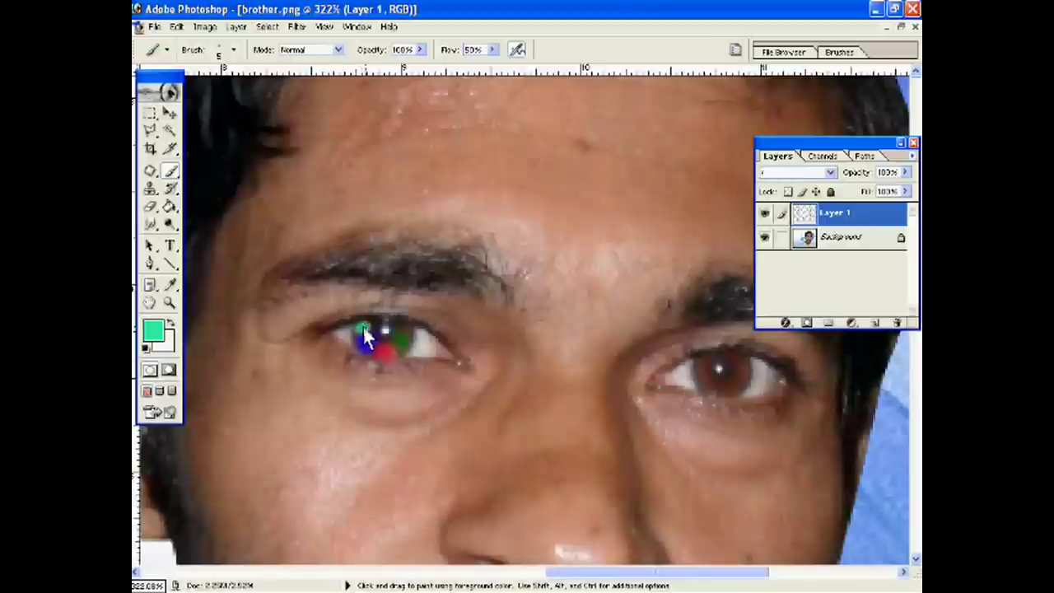
Paint small bright yellow dots on both the left and right irises
click(154, 331)
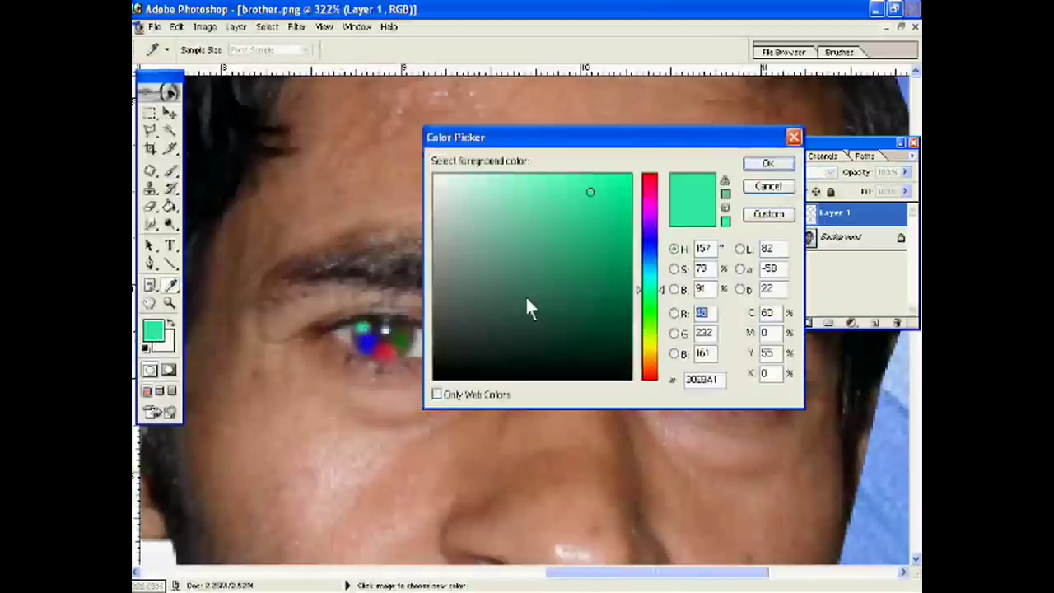
click(651, 343)
click(623, 195)
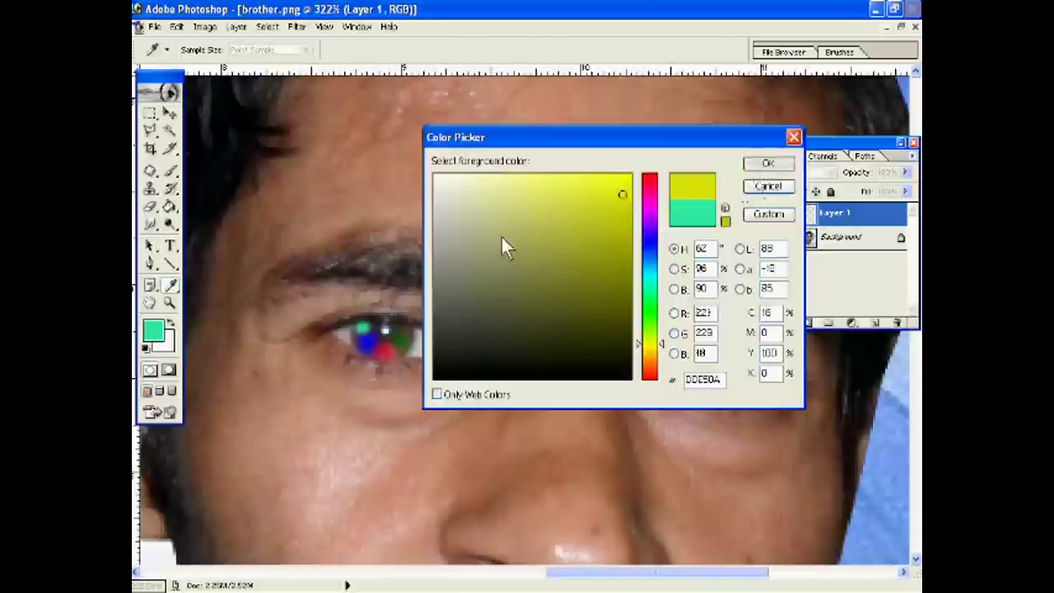
key(Return)
click(401, 322)
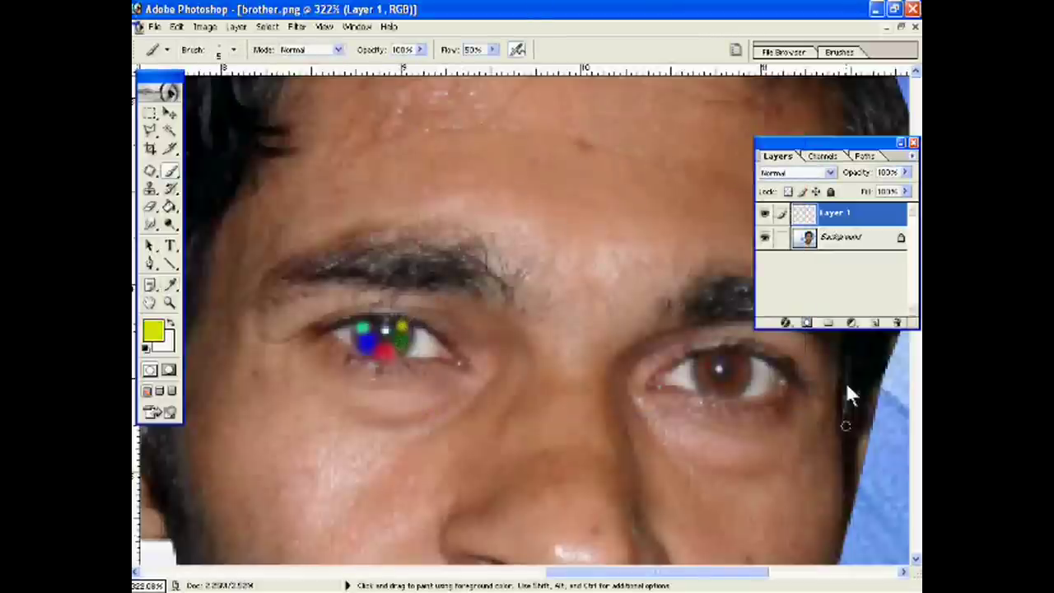
click(733, 355)
With a larger brush, paint a dark green dot on the right iris
click(153, 332)
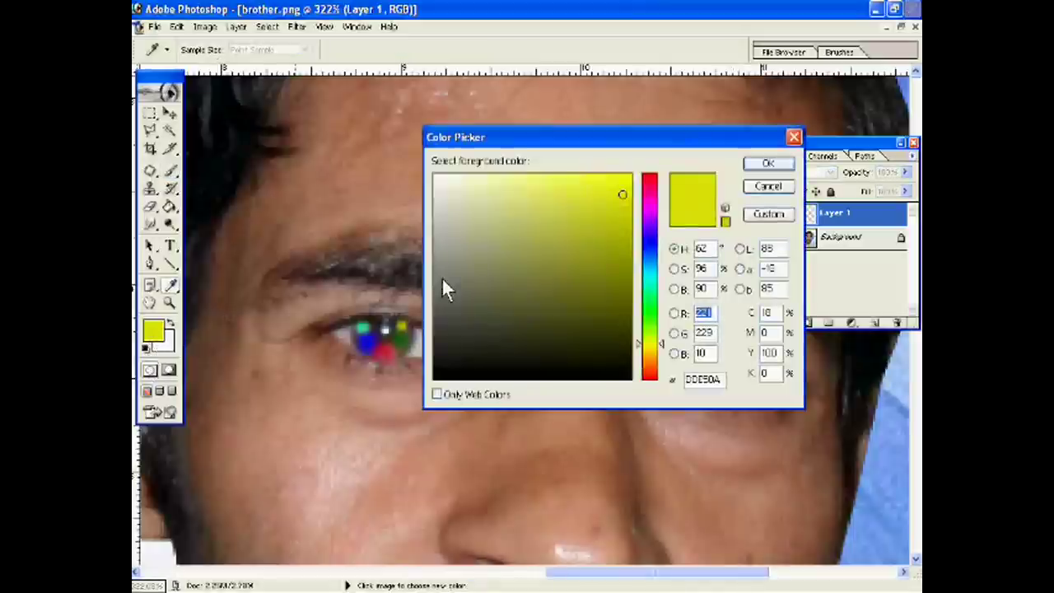
click(650, 298)
click(655, 309)
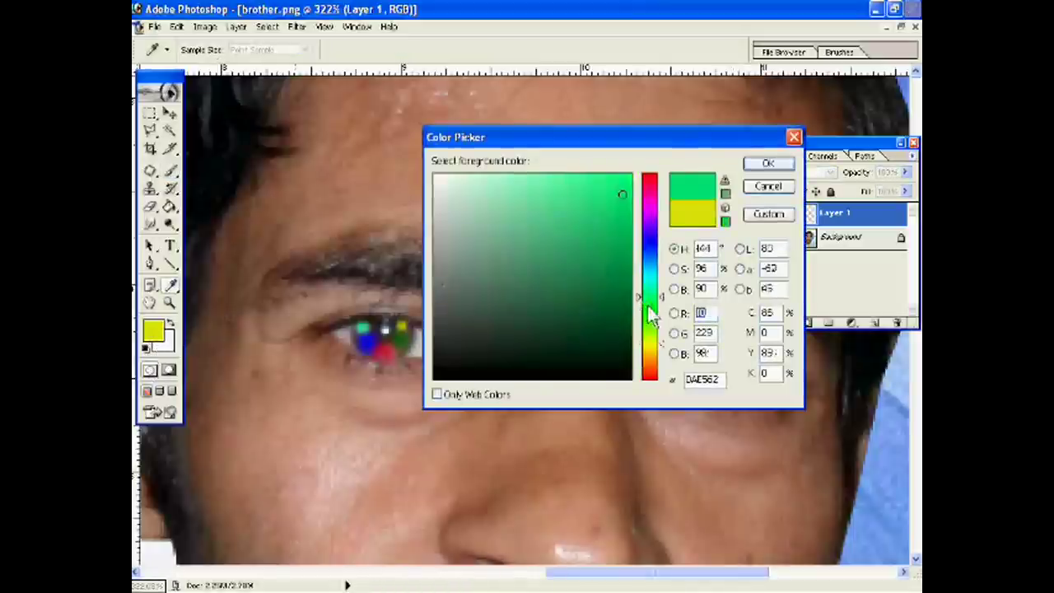
click(599, 274)
click(766, 164)
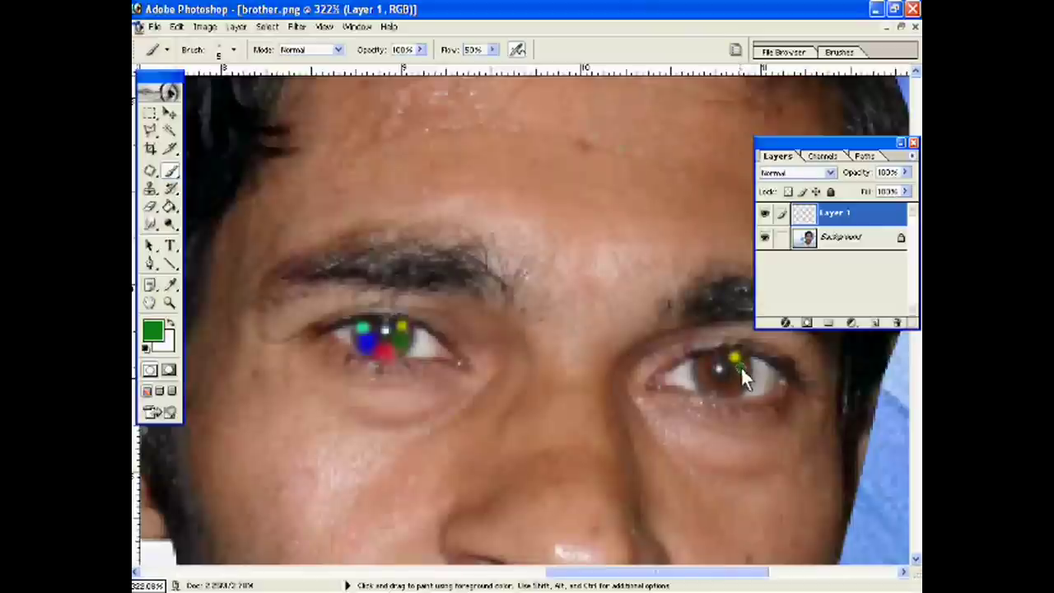
click(233, 51)
drag(169, 93, 162, 93)
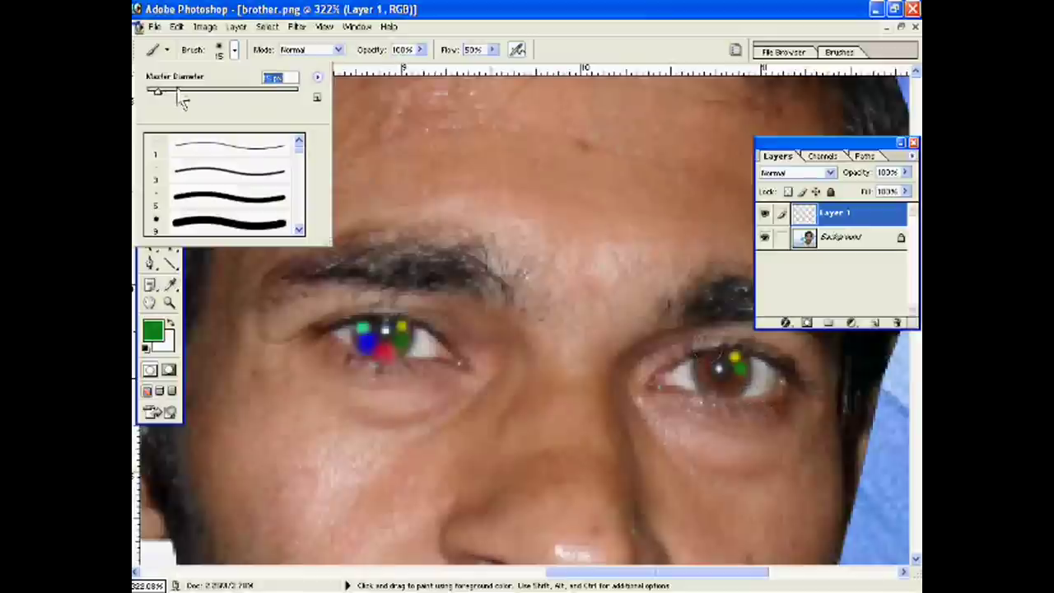
drag(157, 92, 152, 92)
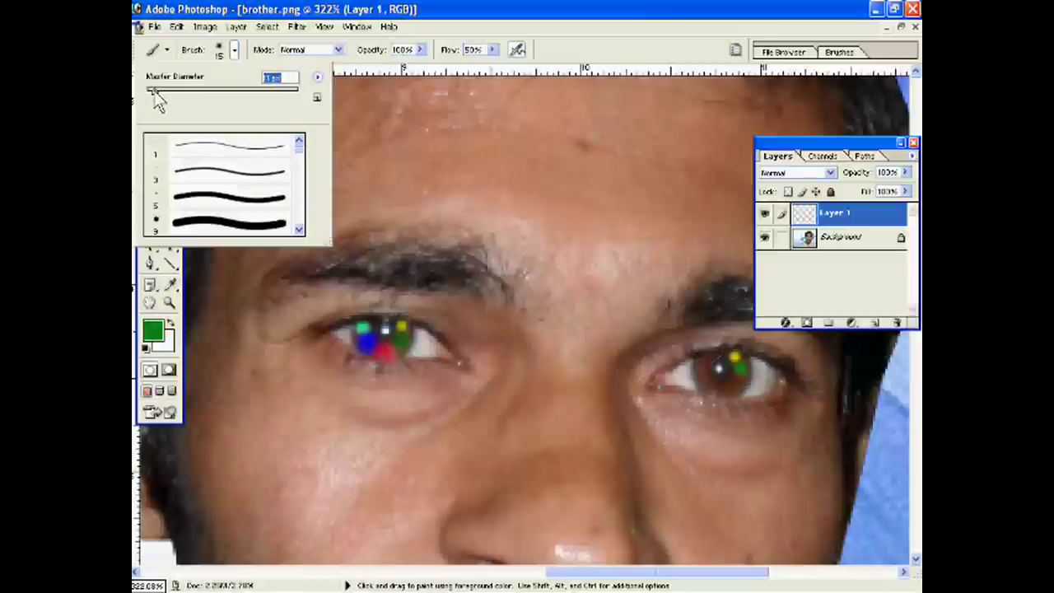
click(741, 370)
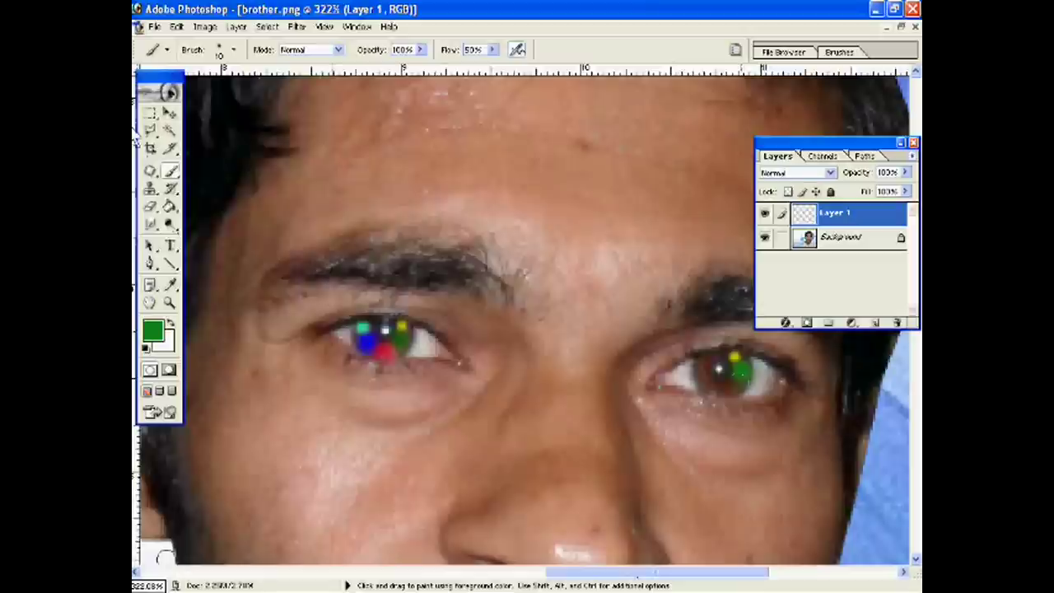
Paint a red dot on the lower right iris, then switch the paint colour to blue
click(152, 331)
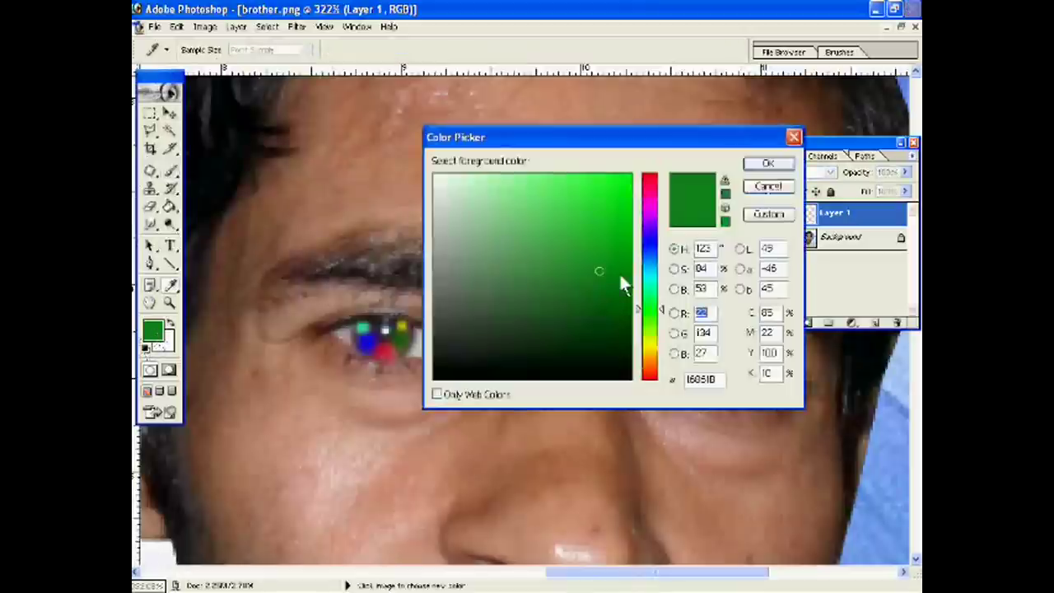
click(650, 178)
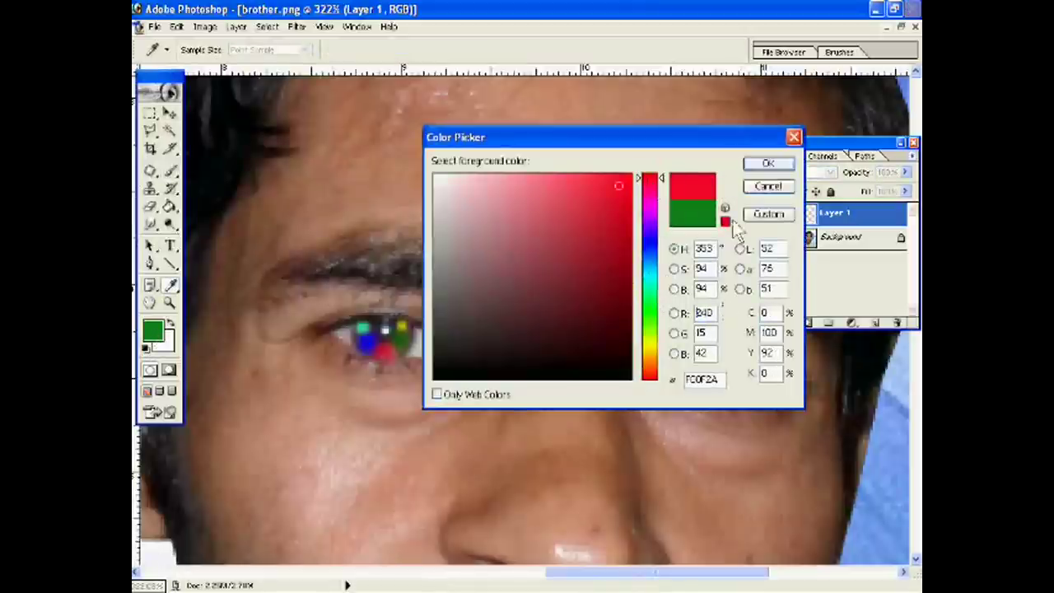
click(768, 186)
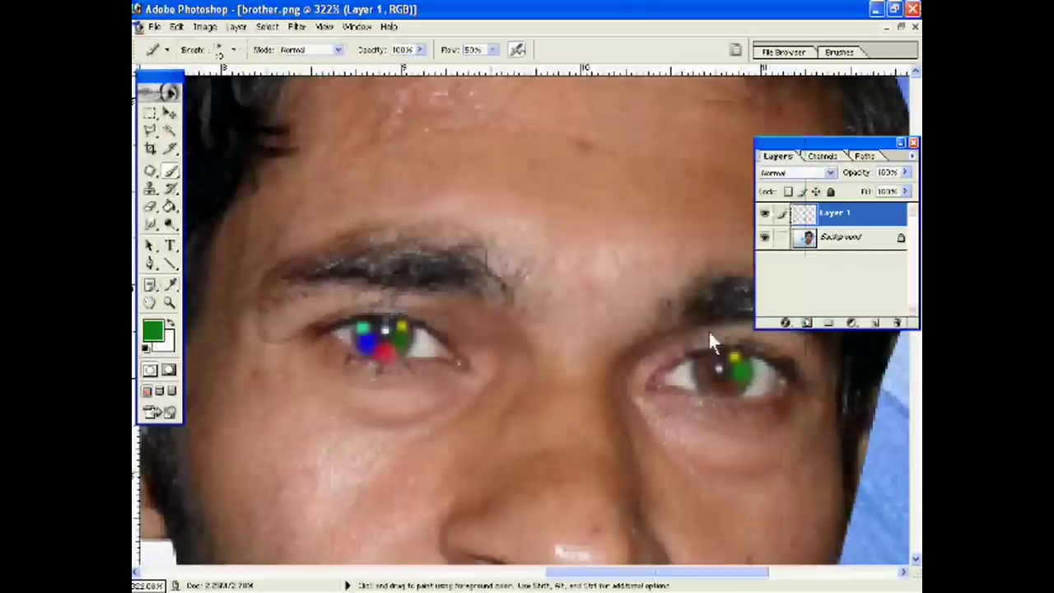
click(729, 387)
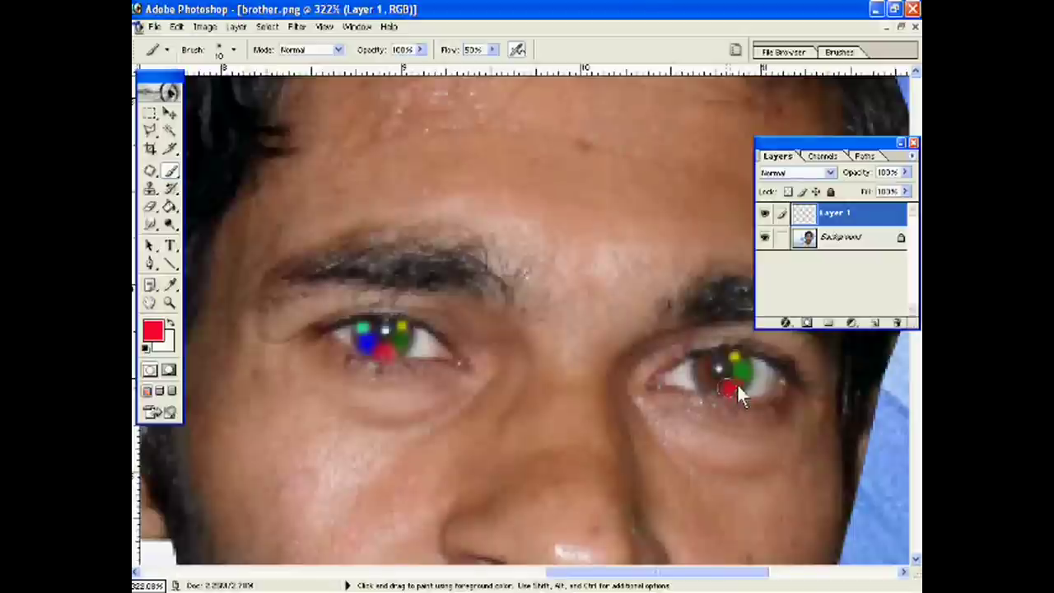
click(156, 331)
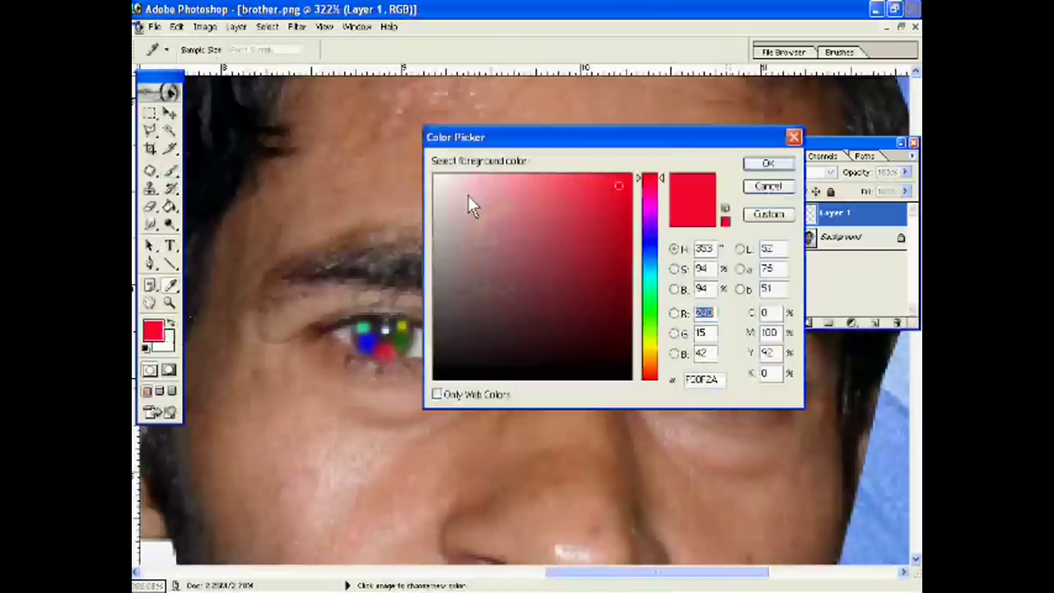
click(644, 241)
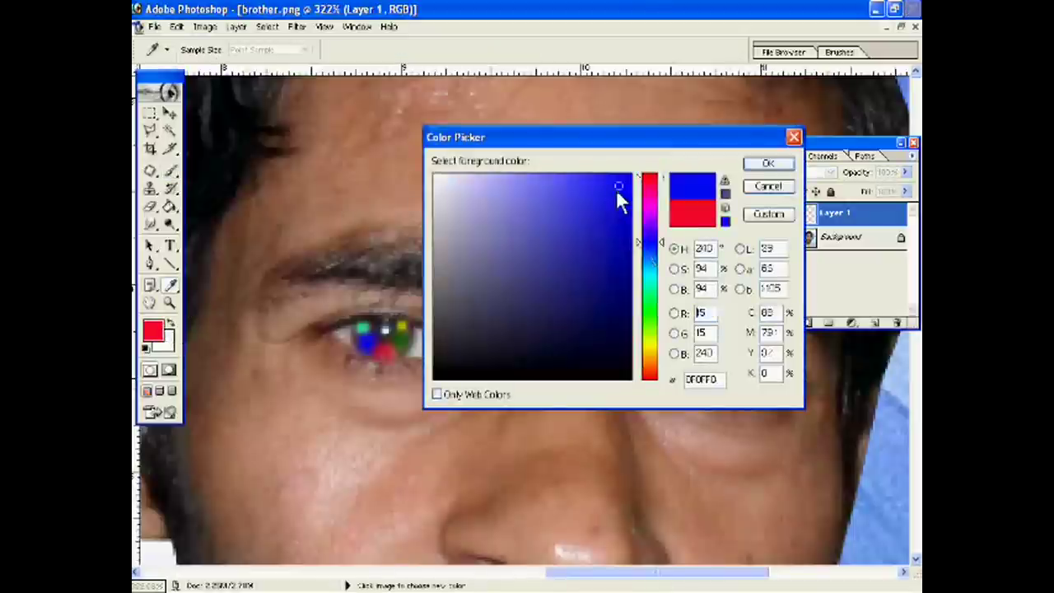
click(762, 164)
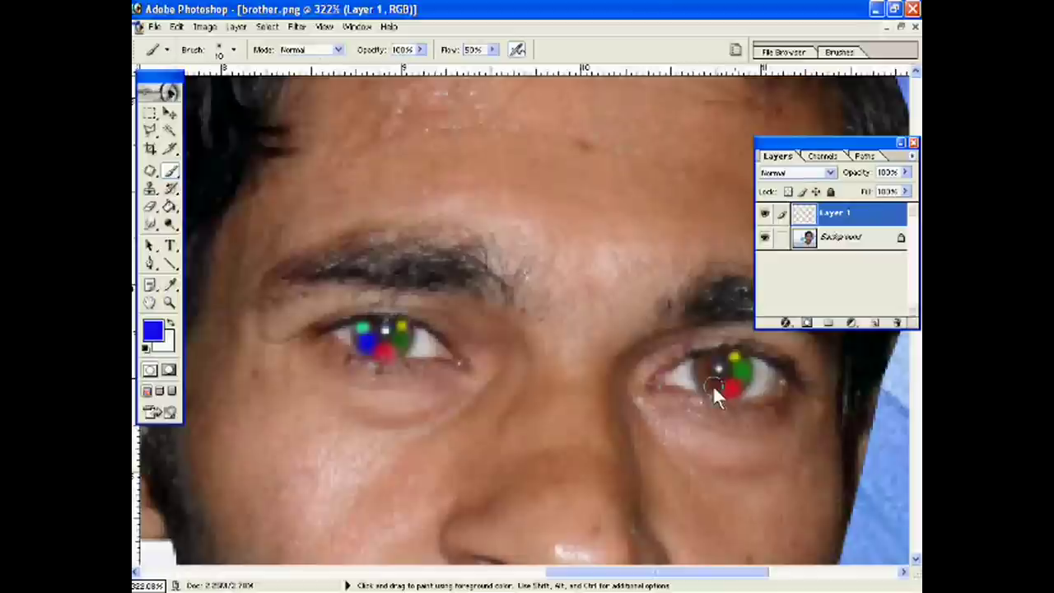
Brush a light blue stroke over the right iris
click(153, 330)
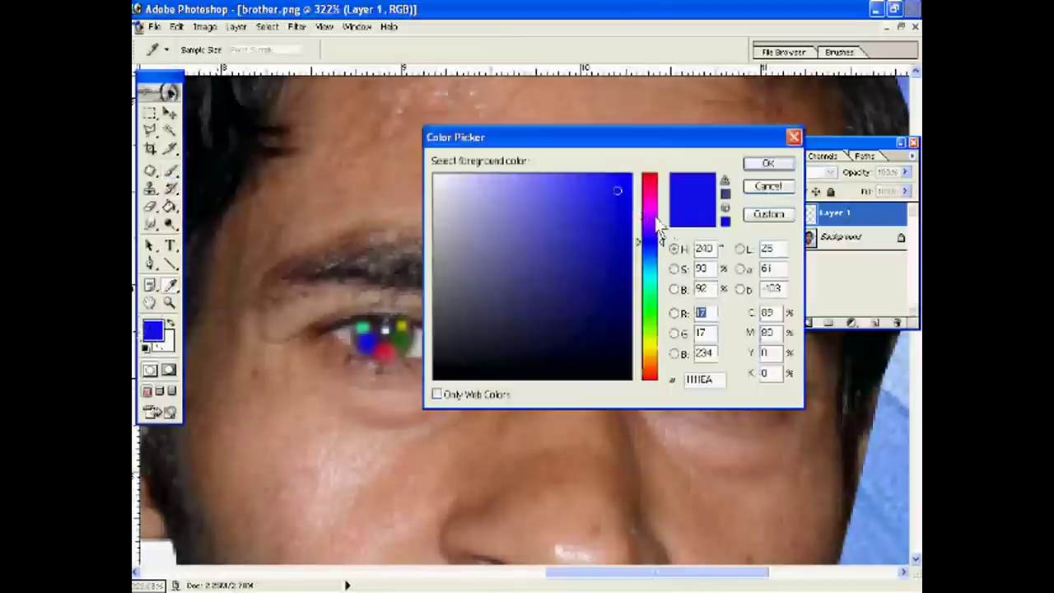
click(651, 294)
click(580, 195)
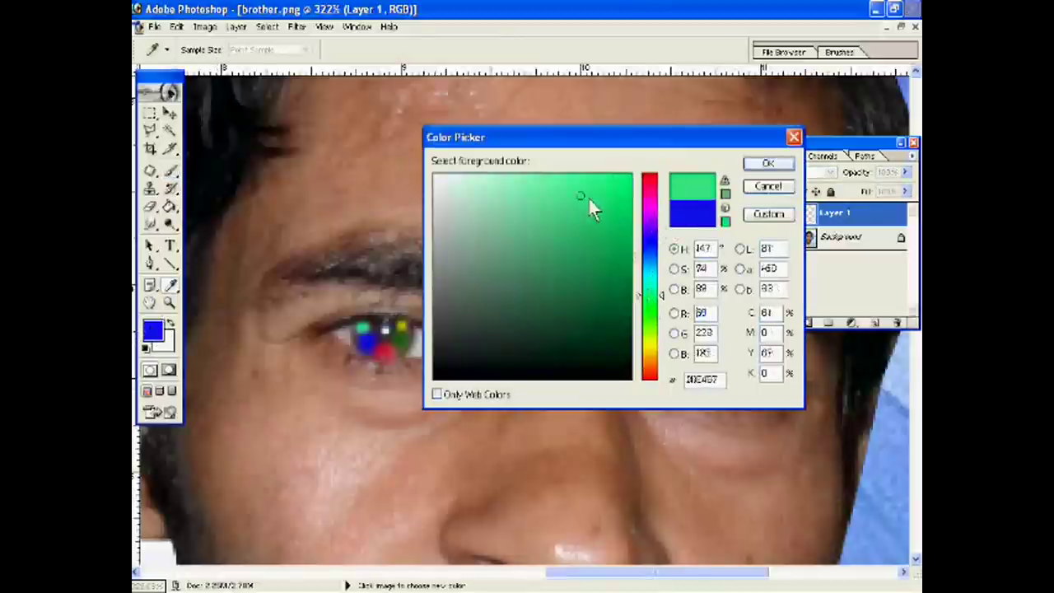
click(647, 281)
drag(636, 272, 647, 269)
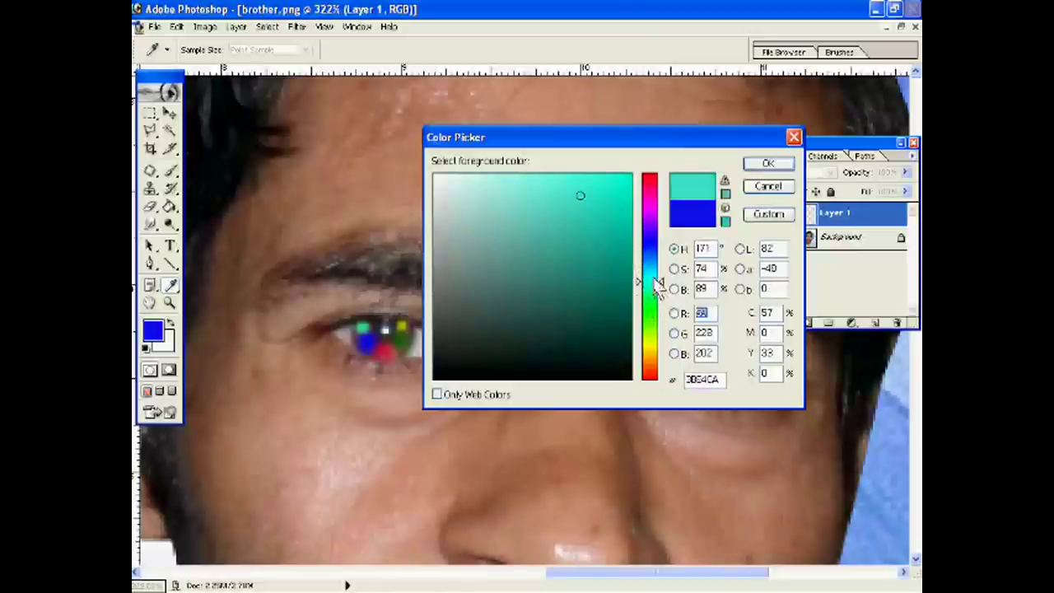
click(559, 192)
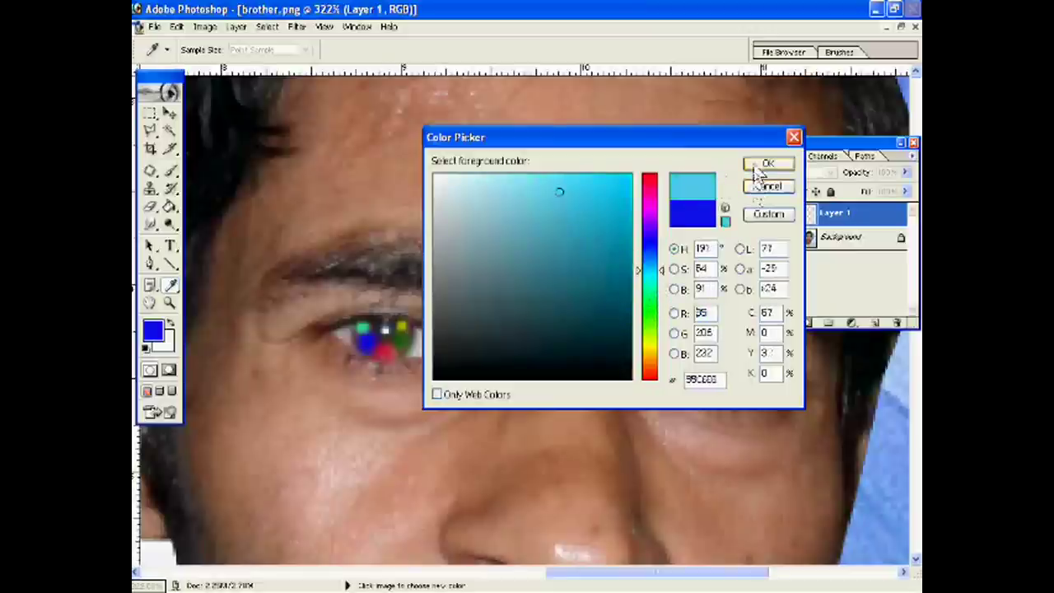
click(768, 163)
key(b)
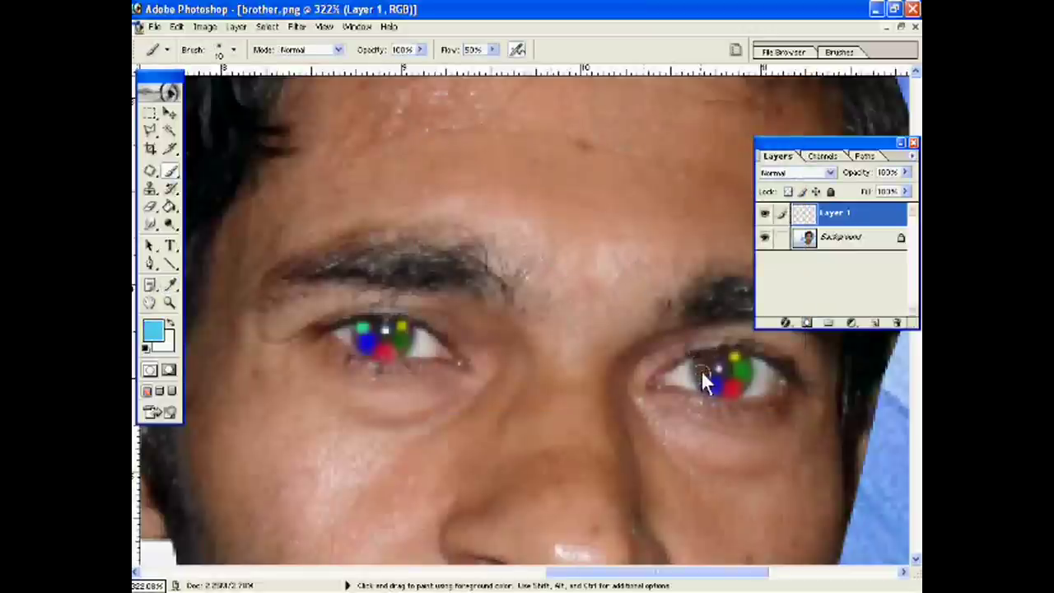
drag(706, 381, 703, 368)
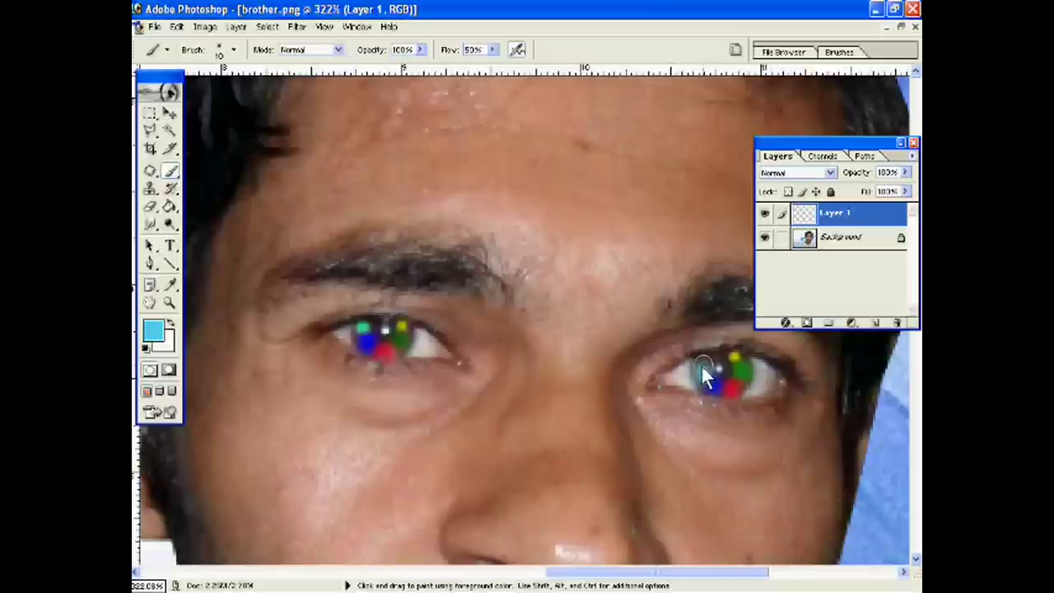
Set the foreground colour to dark brown (5C320F)
click(153, 333)
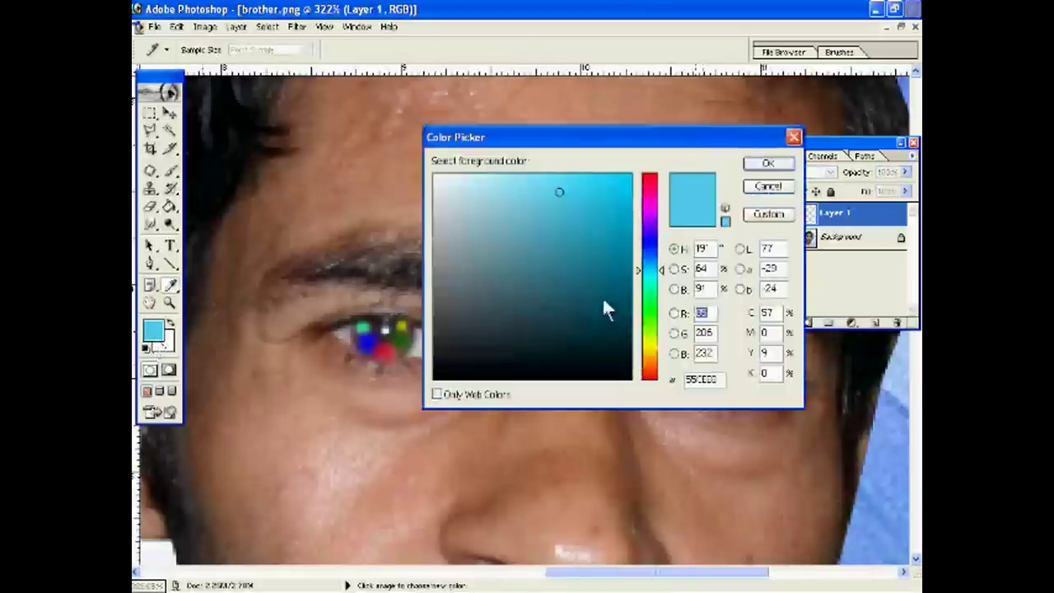
drag(653, 375, 650, 363)
click(599, 305)
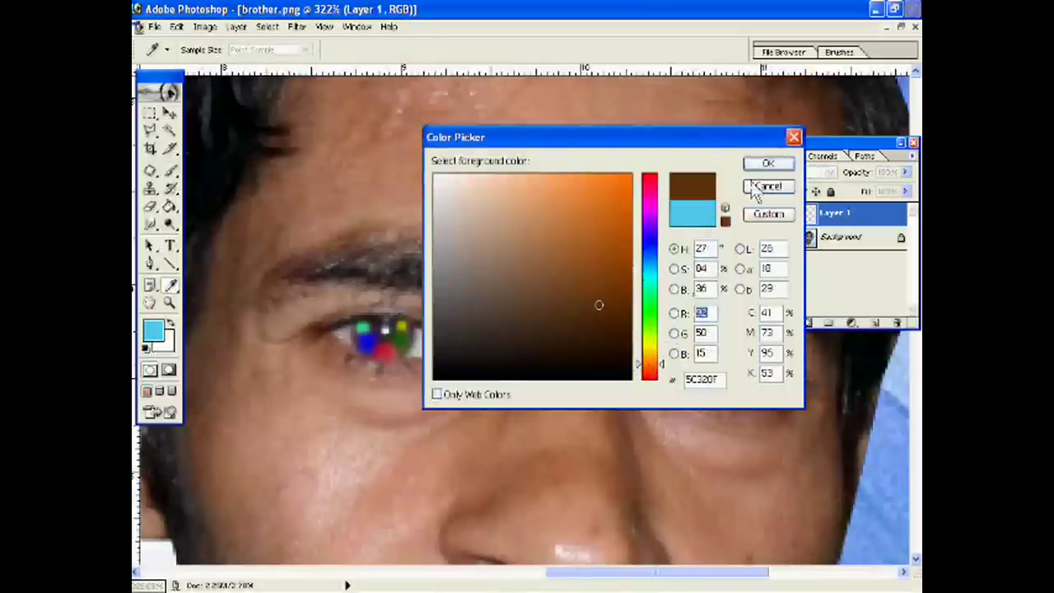
key(Return)
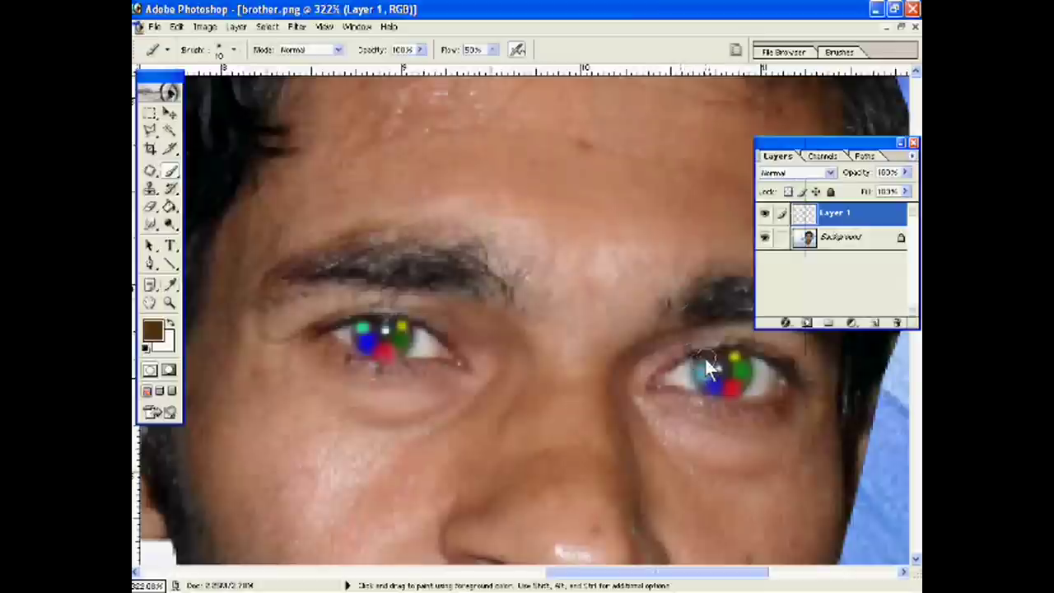
Apply a Gaussian Blur of about 0.7 pixels radius to Layer 1's coloured dots
click(296, 27)
mouse_move(329, 126)
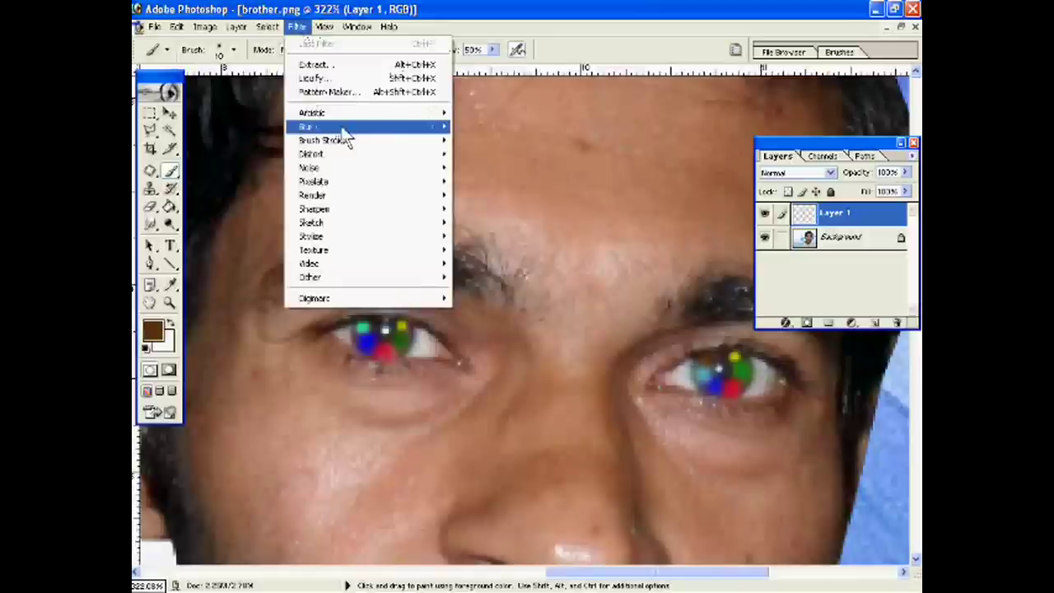
click(490, 154)
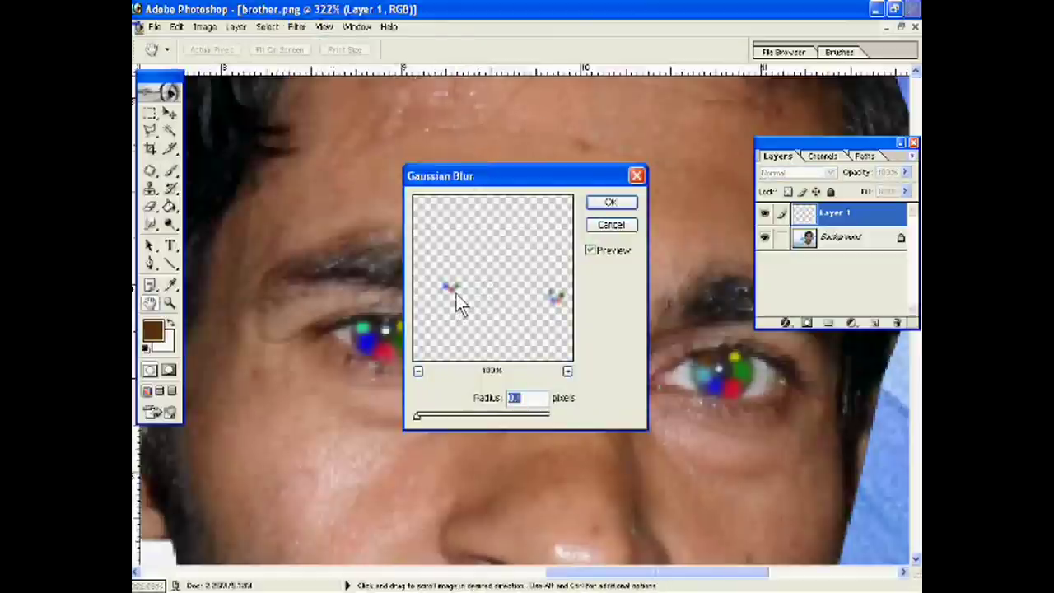
drag(417, 416, 443, 412)
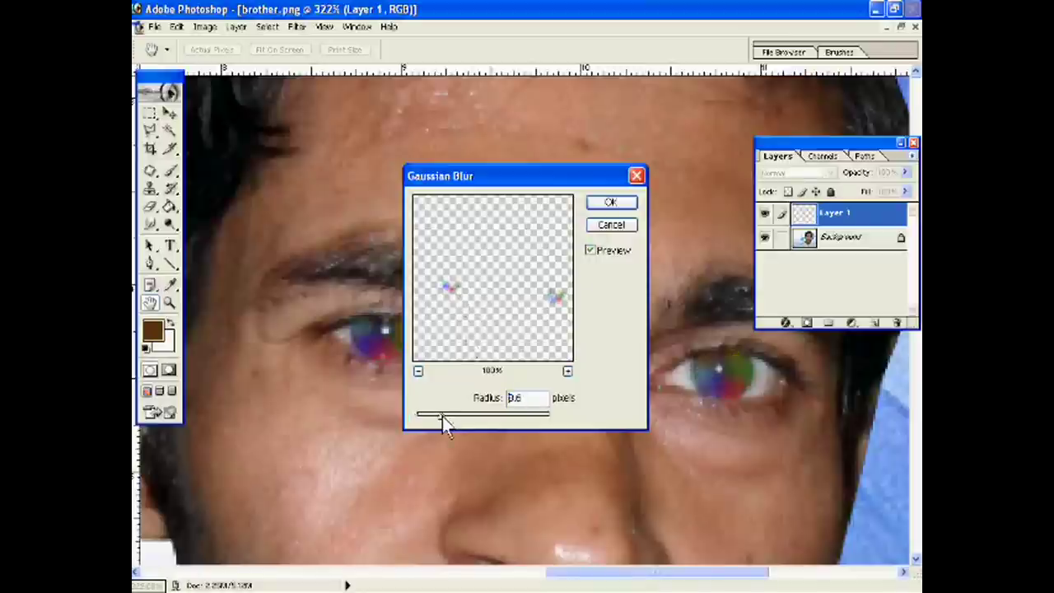
click(610, 202)
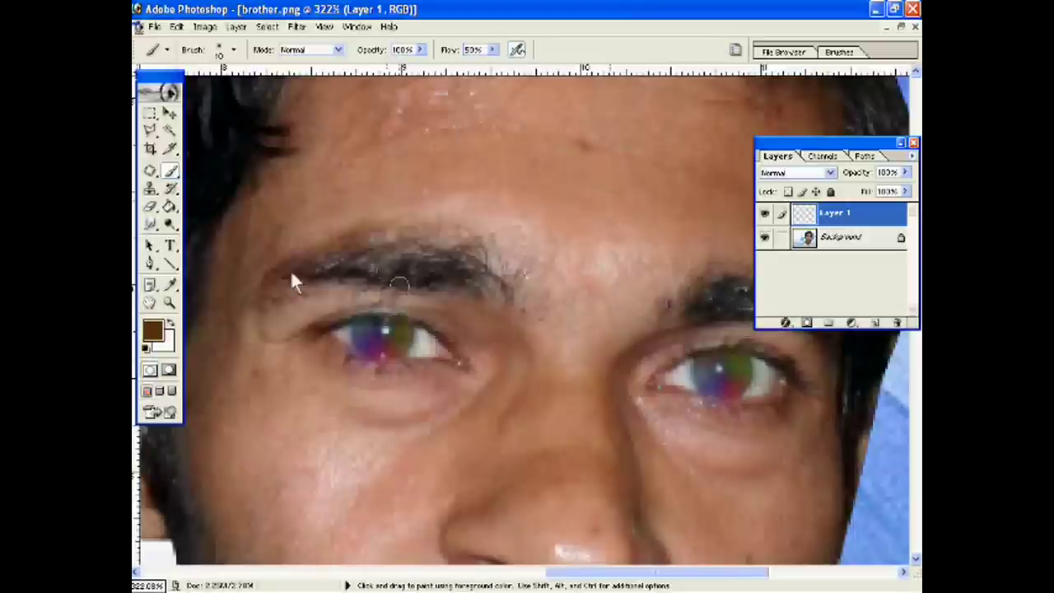
click(169, 302)
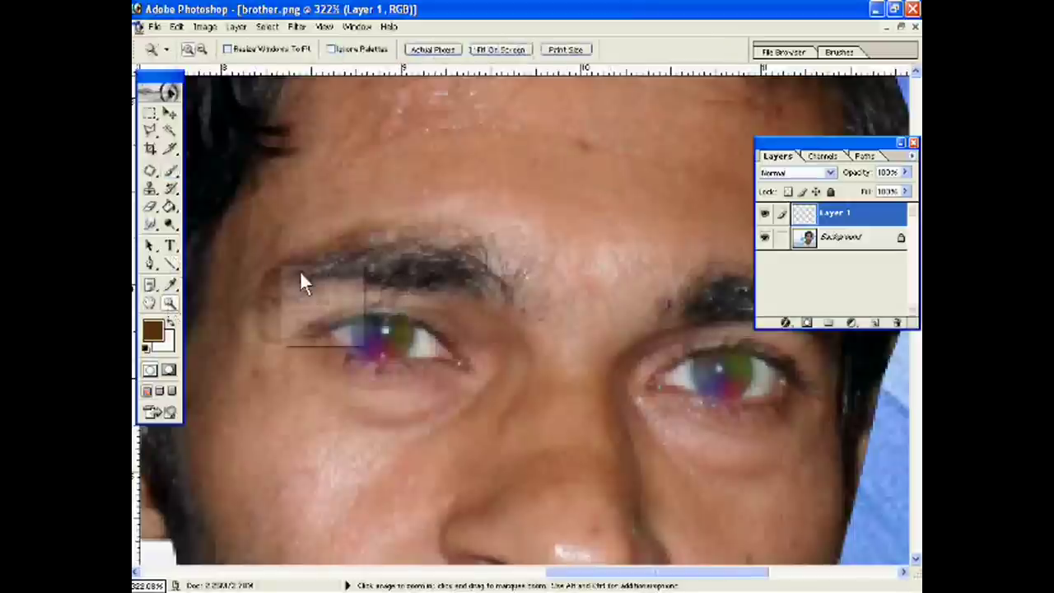
Zoom from 100% through 200% to 400% on the left eye, then Fit on Screen
click(303, 279)
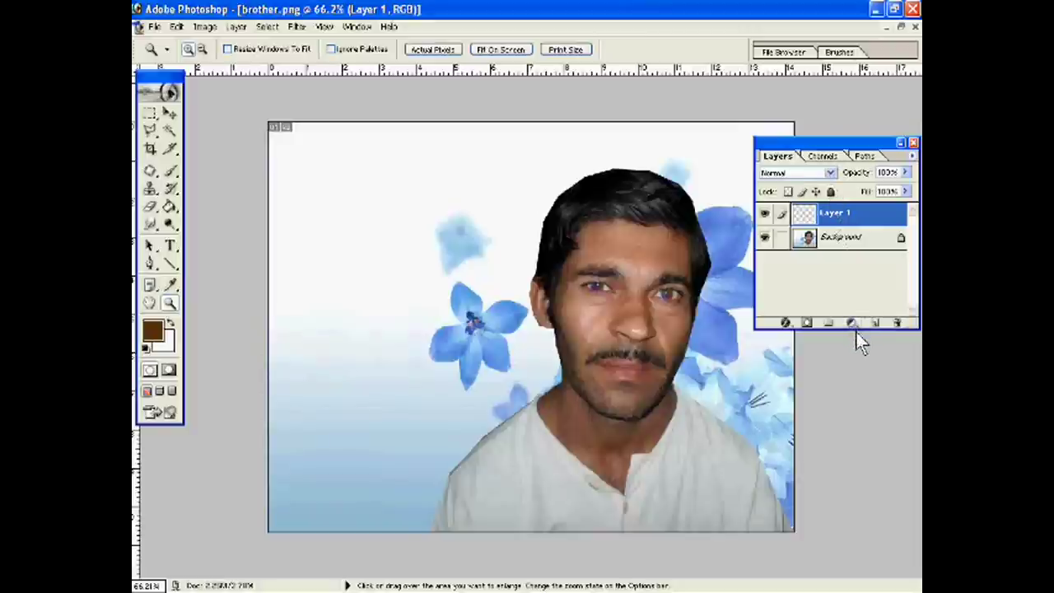
click(599, 292)
click(616, 316)
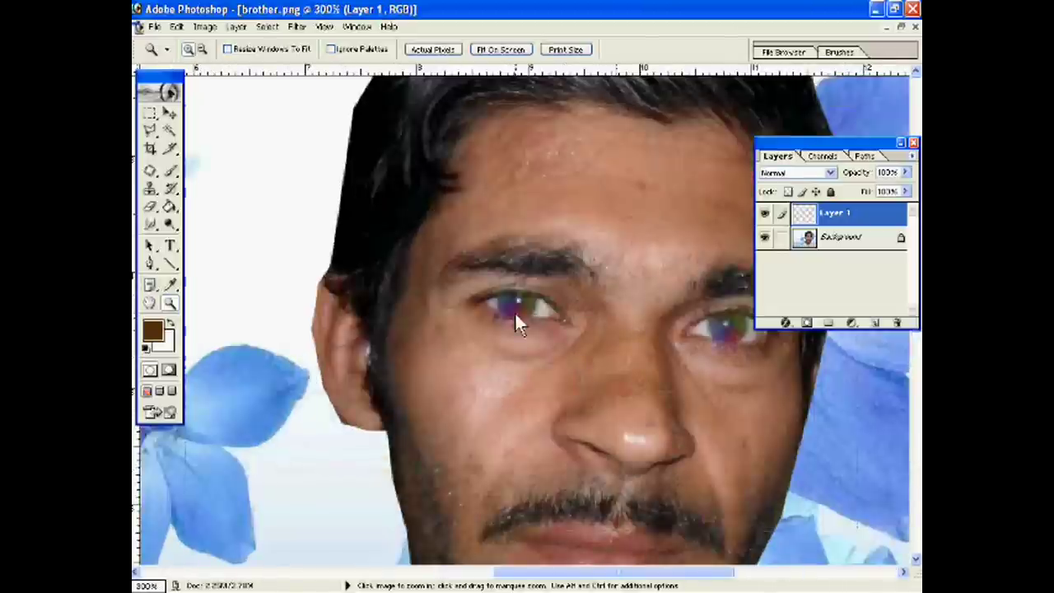
click(515, 314)
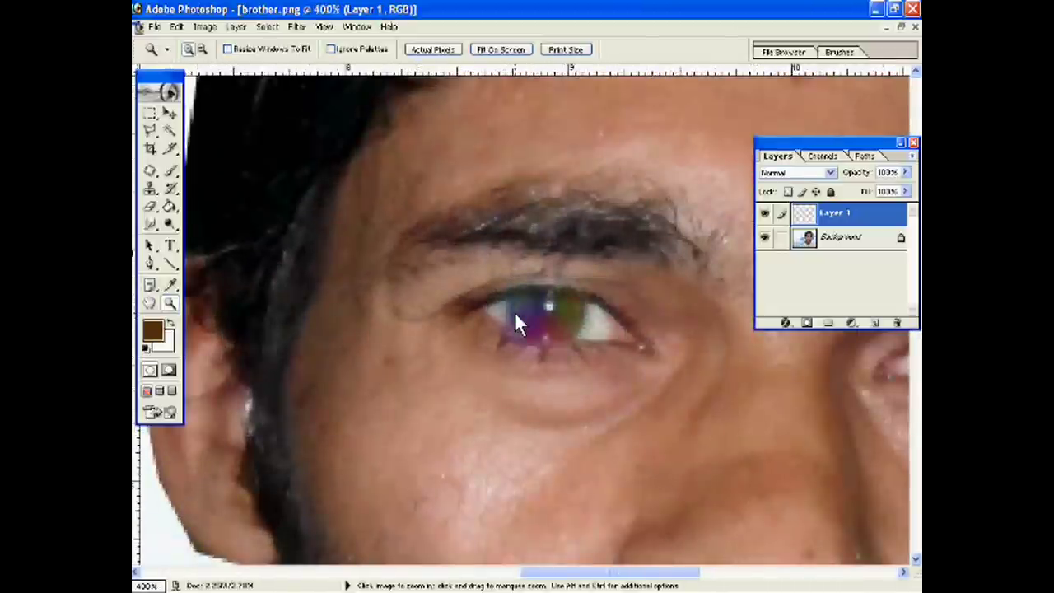
scroll(515, 315, down, 1)
scroll(515, 311, up, 1)
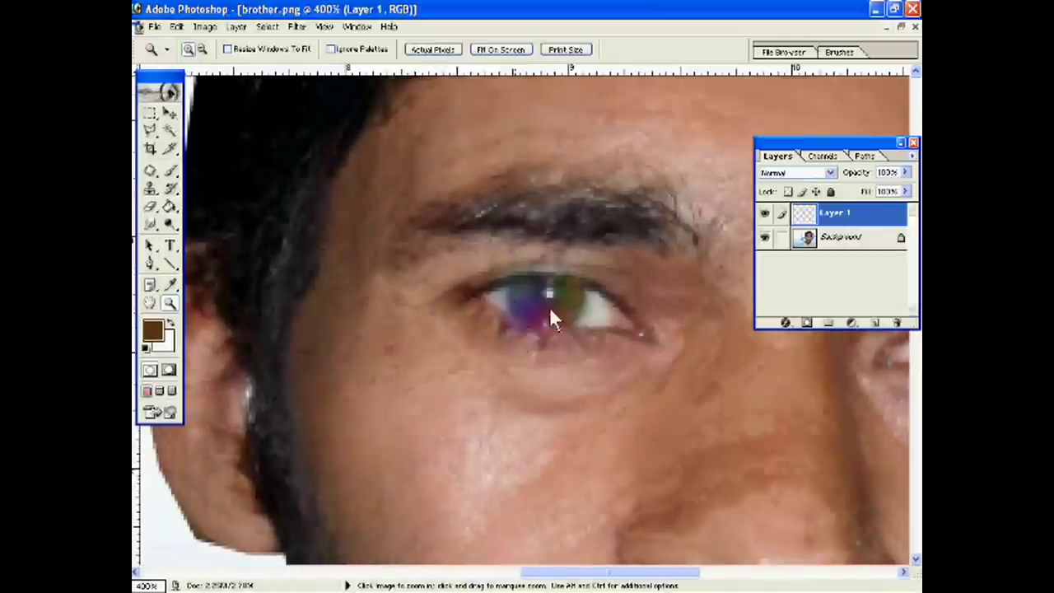
right_click(394, 271)
click(410, 281)
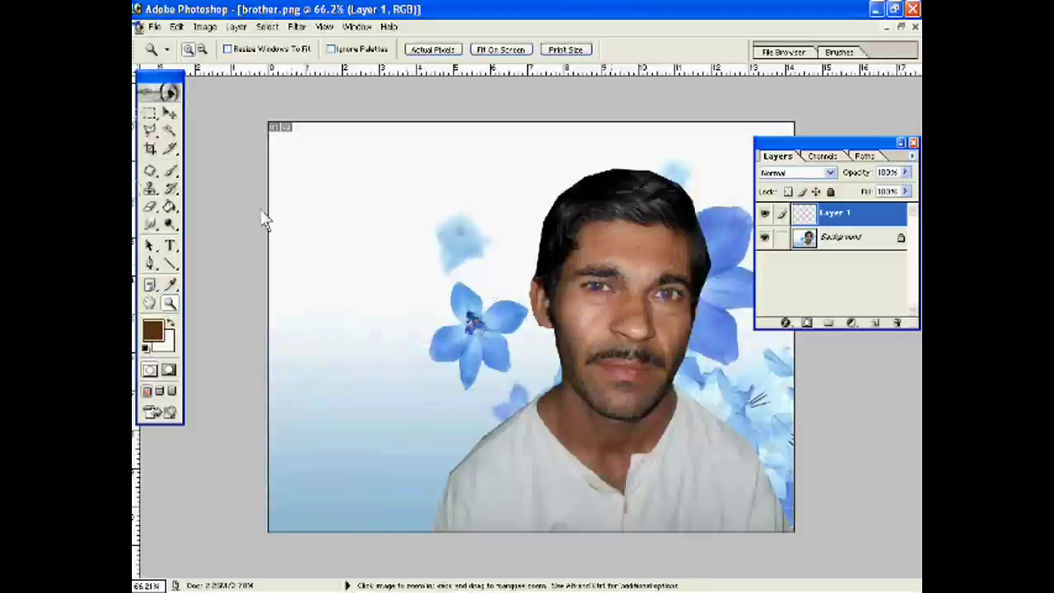
Save the image as brother1.png in PNG format, then close brother.png discarding changes
click(154, 26)
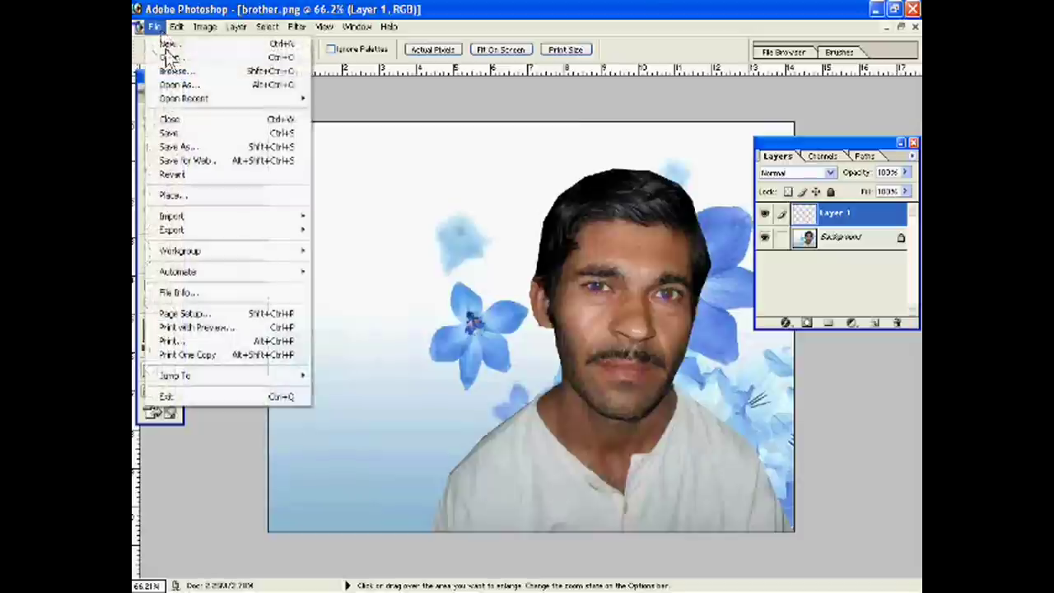
click(177, 148)
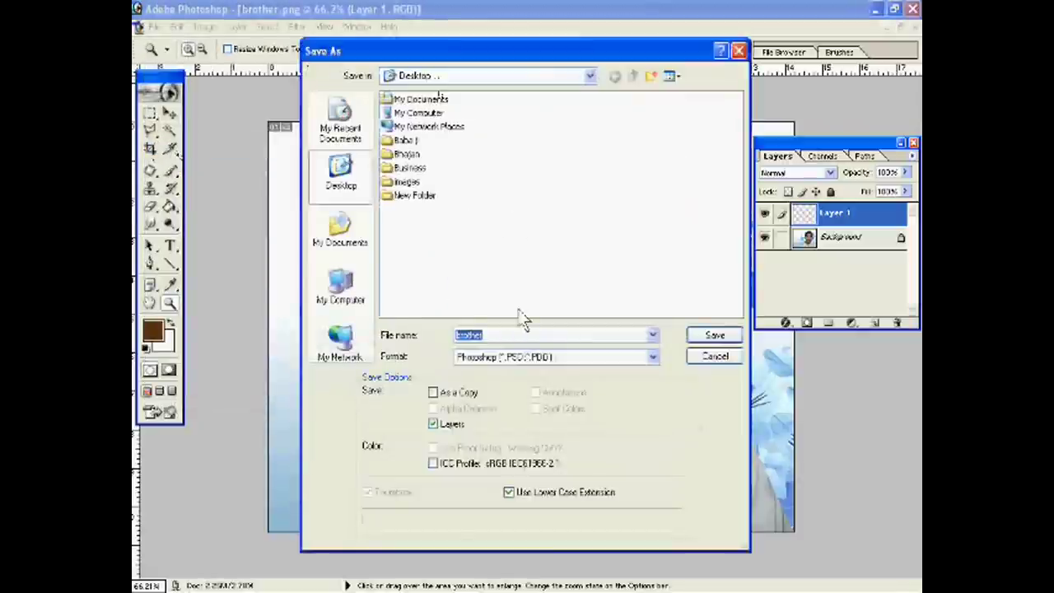
click(506, 338)
text(1)
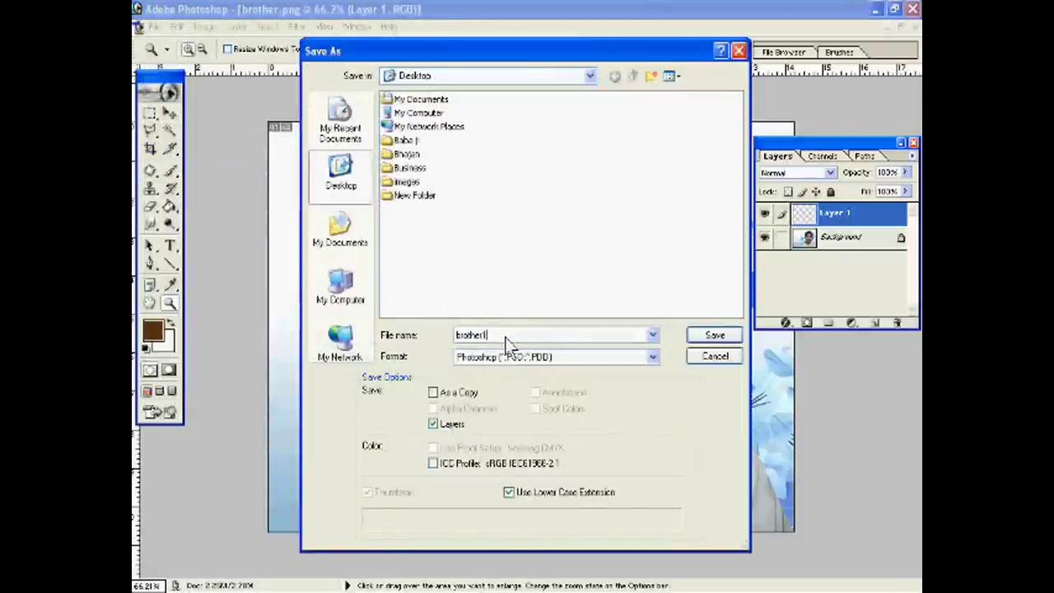
click(632, 360)
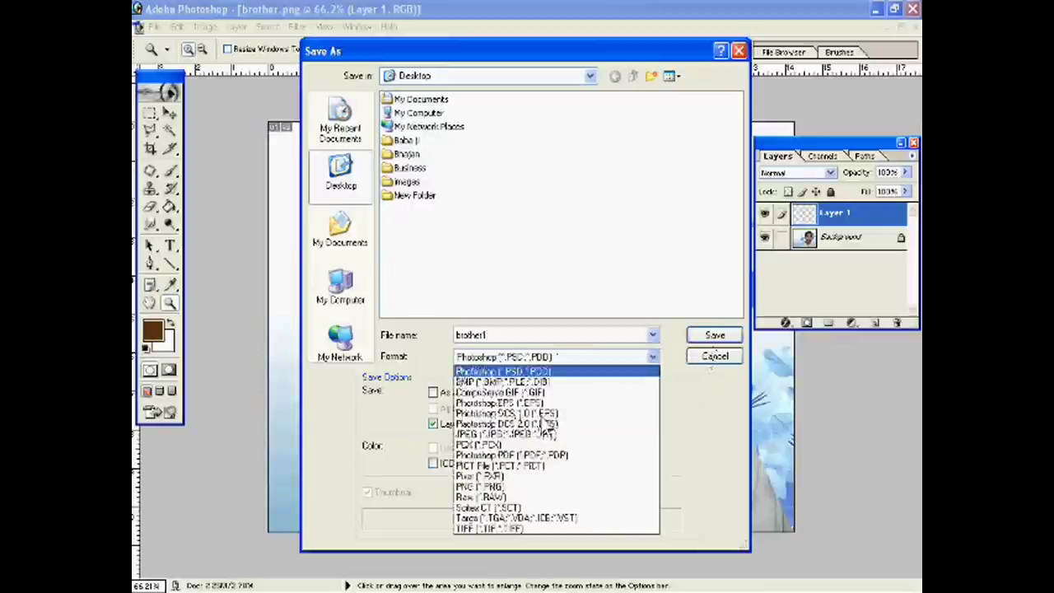
click(546, 486)
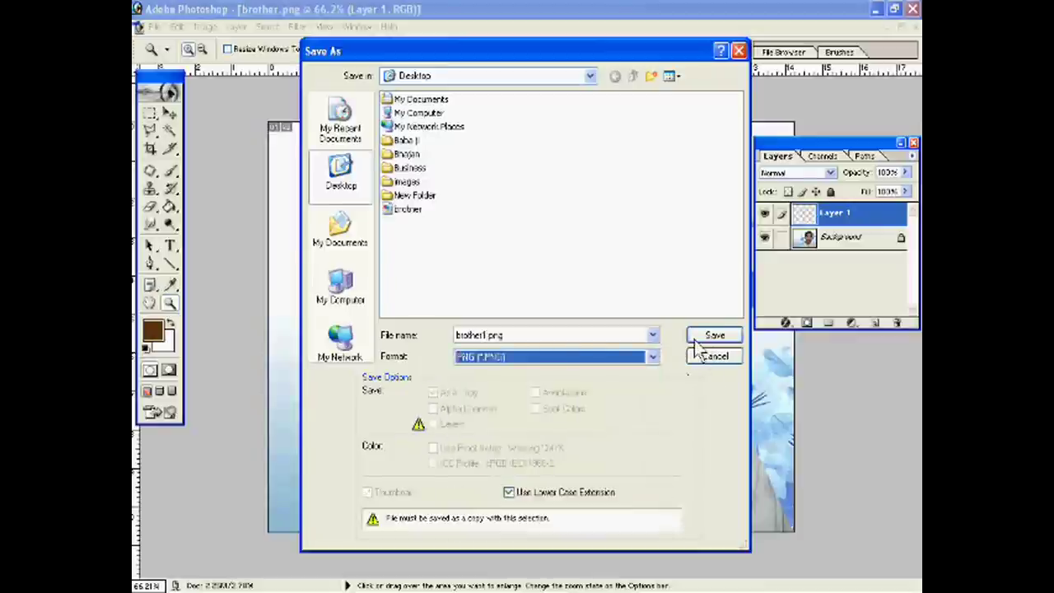
click(713, 335)
click(571, 289)
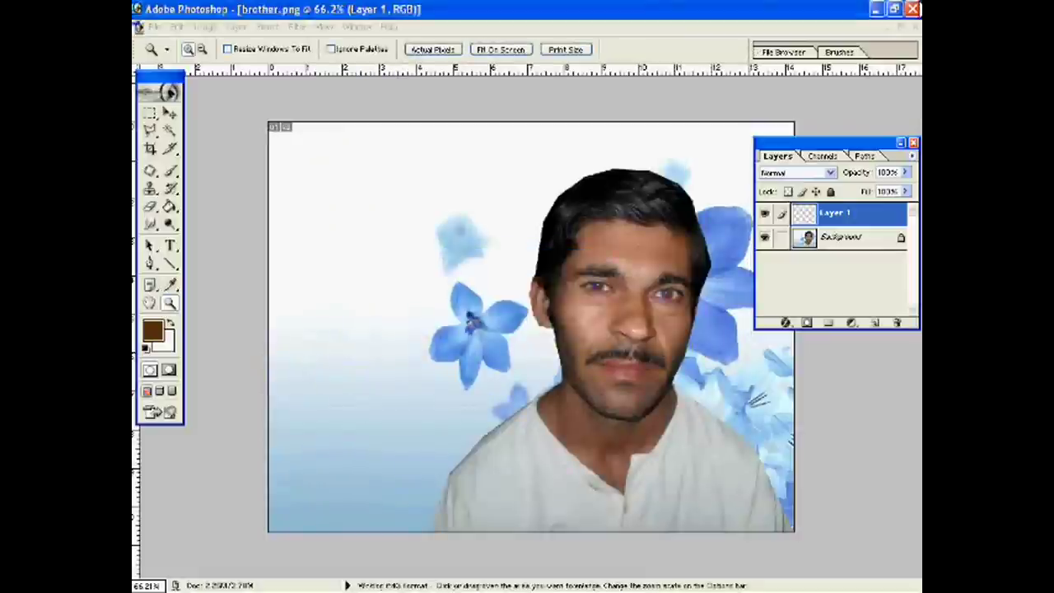
click(912, 9)
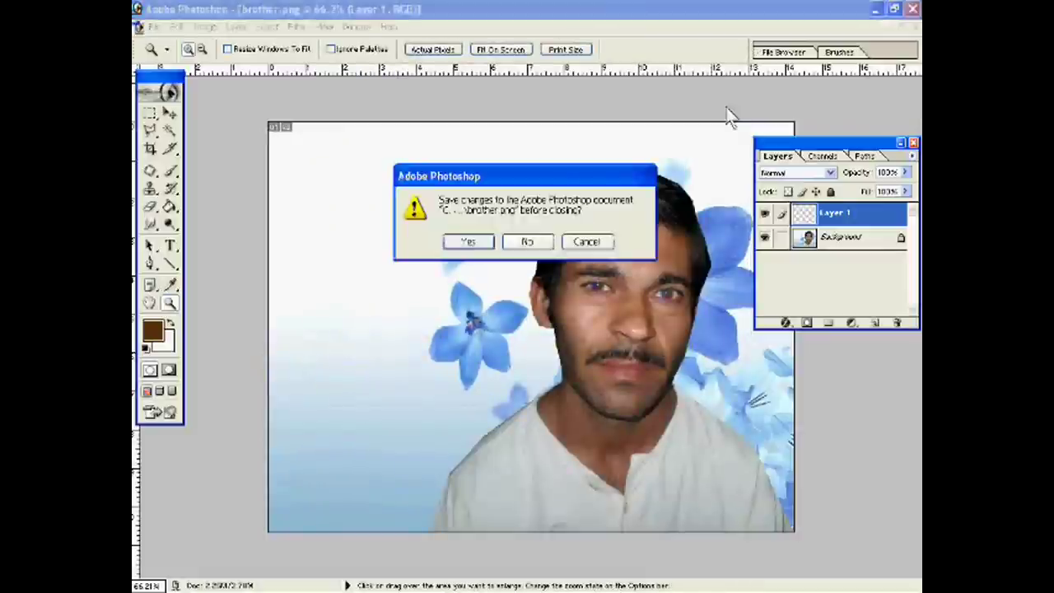
click(531, 240)
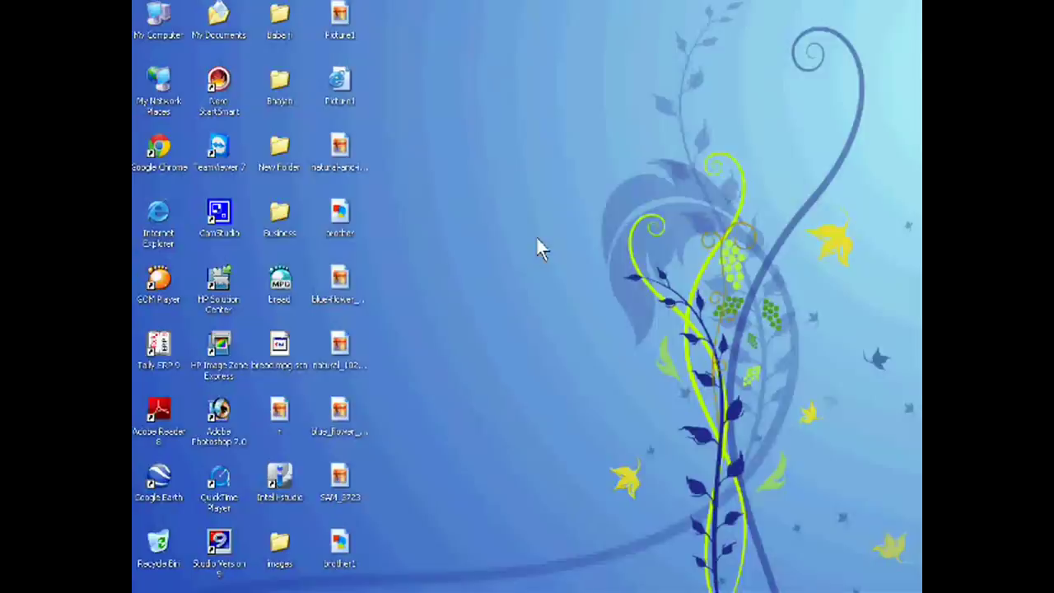
Preview the brother image, then create a new desktop folder, New Folder (2)
double_click(342, 219)
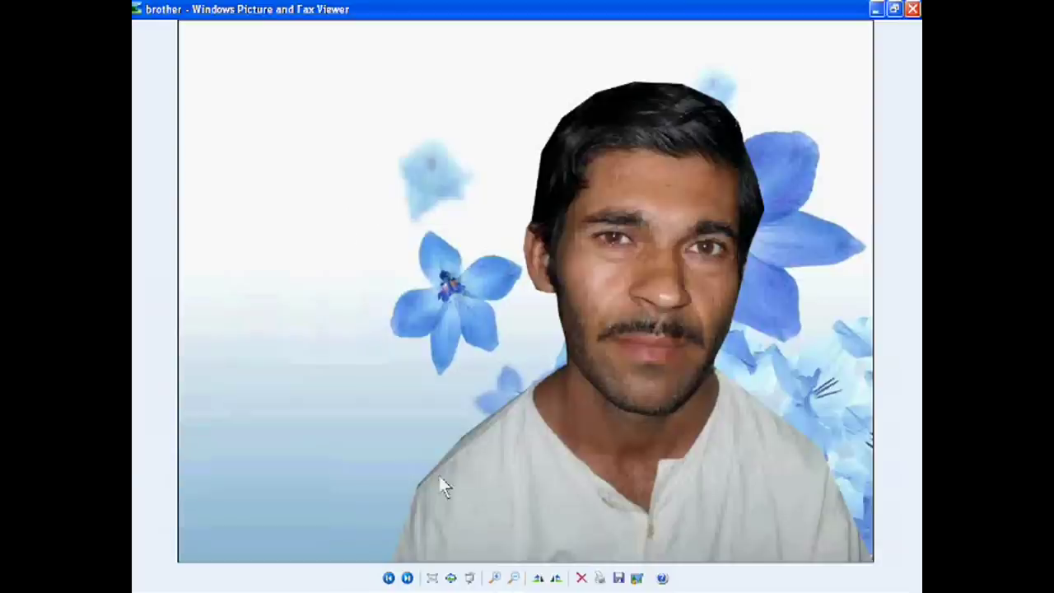
click(912, 9)
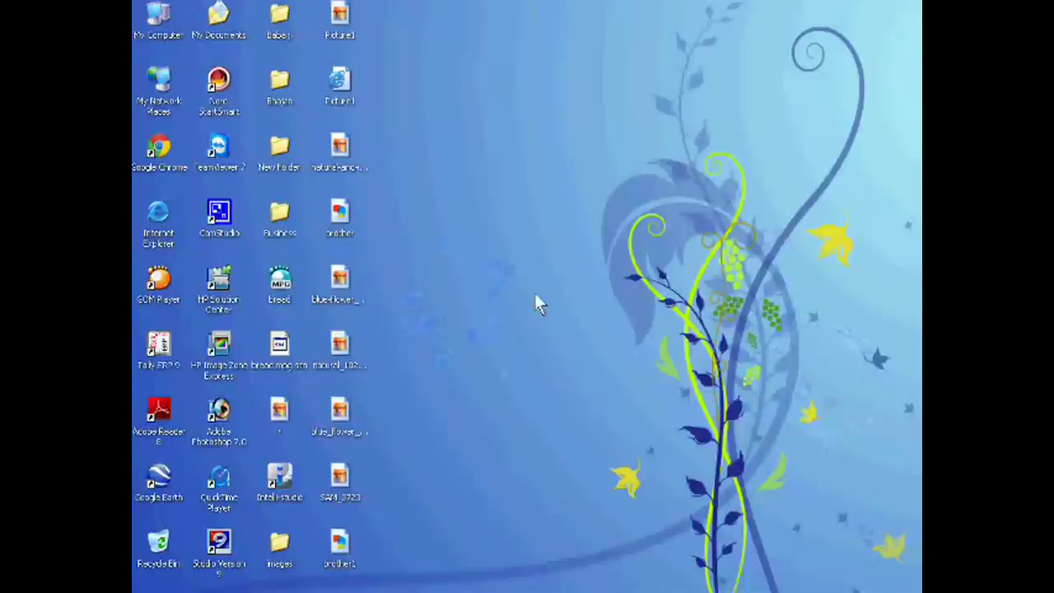
right_click(531, 290)
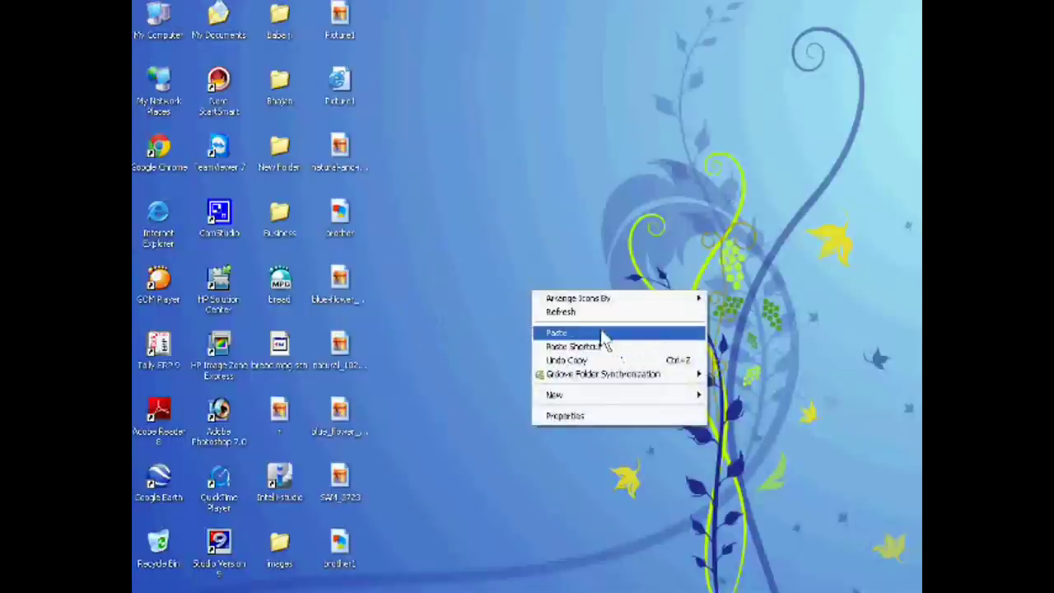
mouse_move(619, 394)
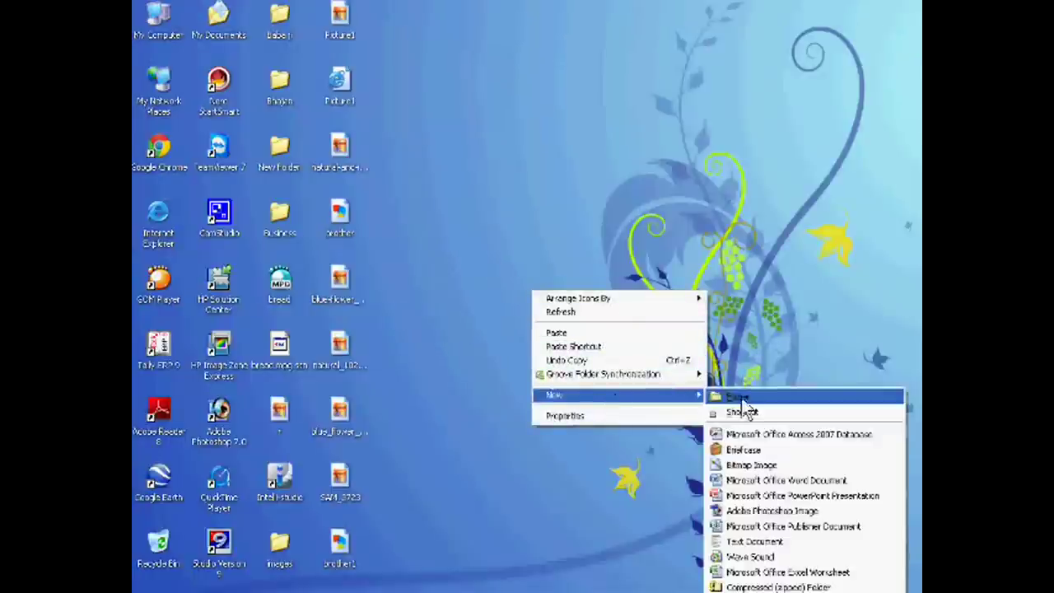
click(744, 410)
Move brother and brother1 into New Folder (2) and open it maximized
drag(347, 227, 527, 293)
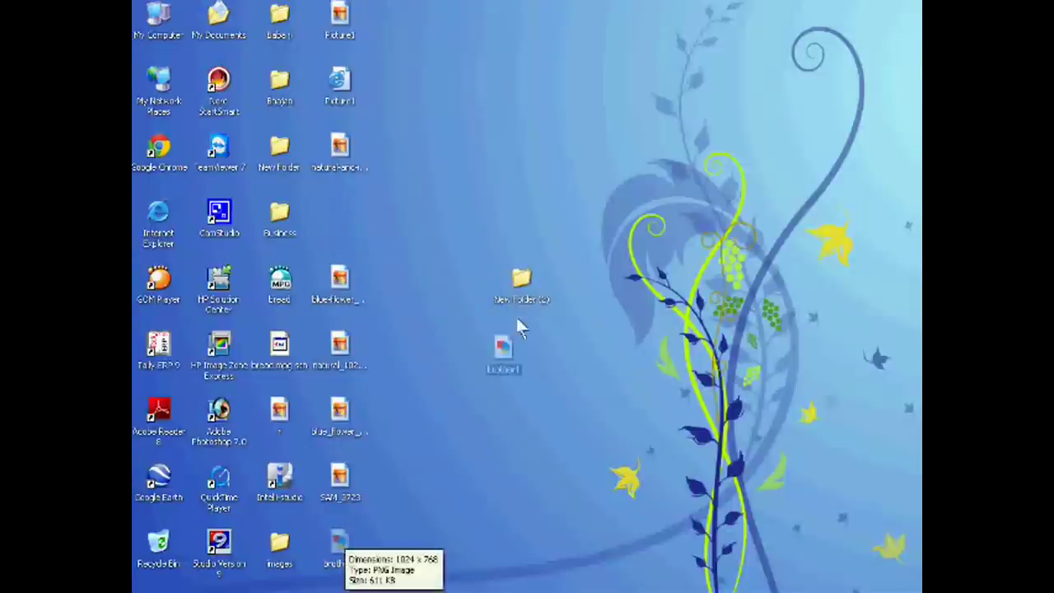
drag(436, 458, 527, 292)
double_click(527, 288)
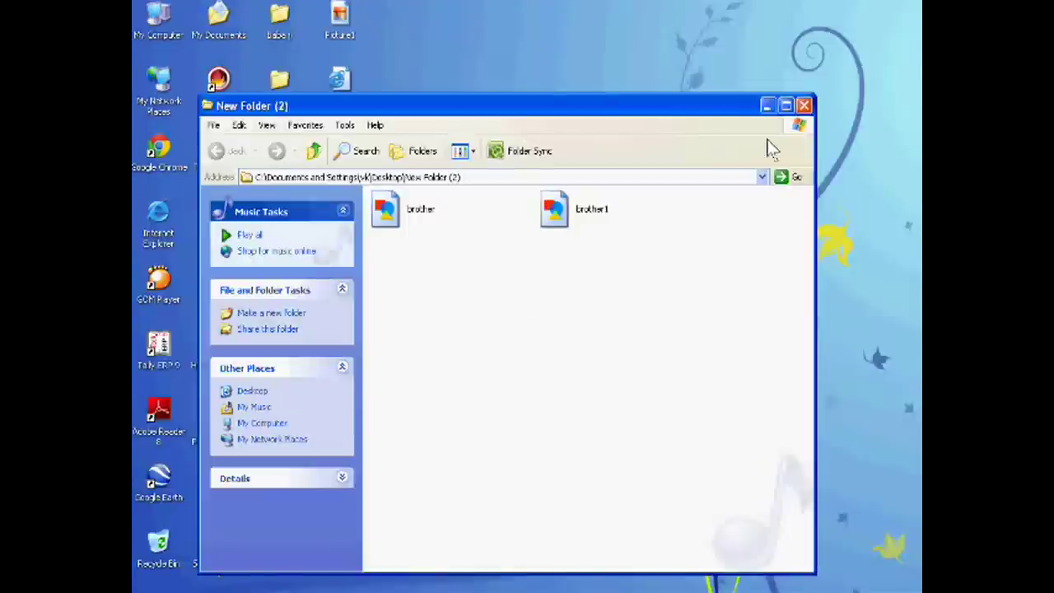
click(785, 105)
Open brother in Picture and Fax Viewer and alternate with brother1 to compare eyes
double_click(372, 137)
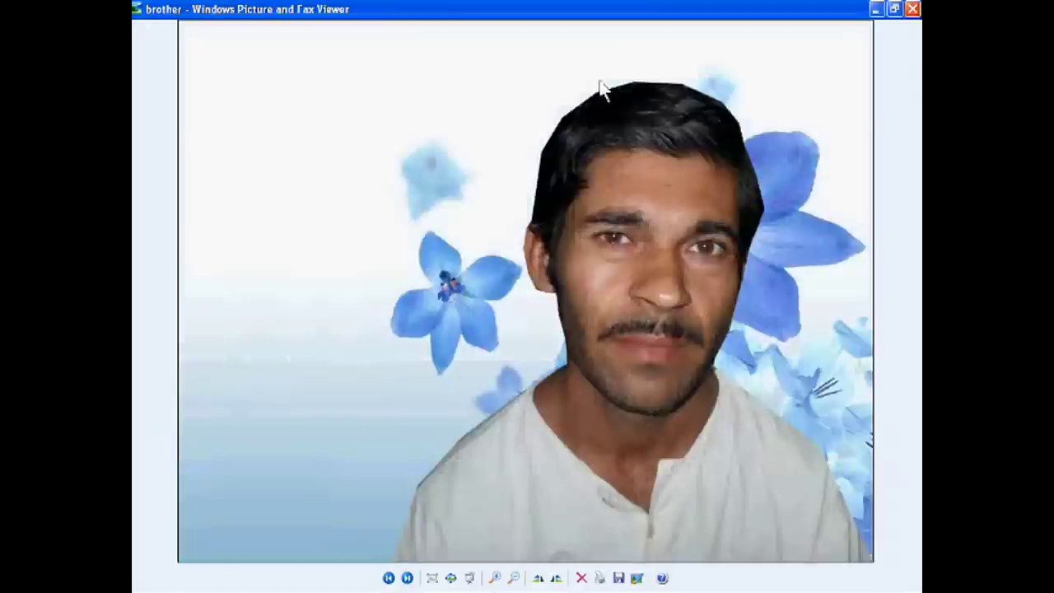
click(407, 578)
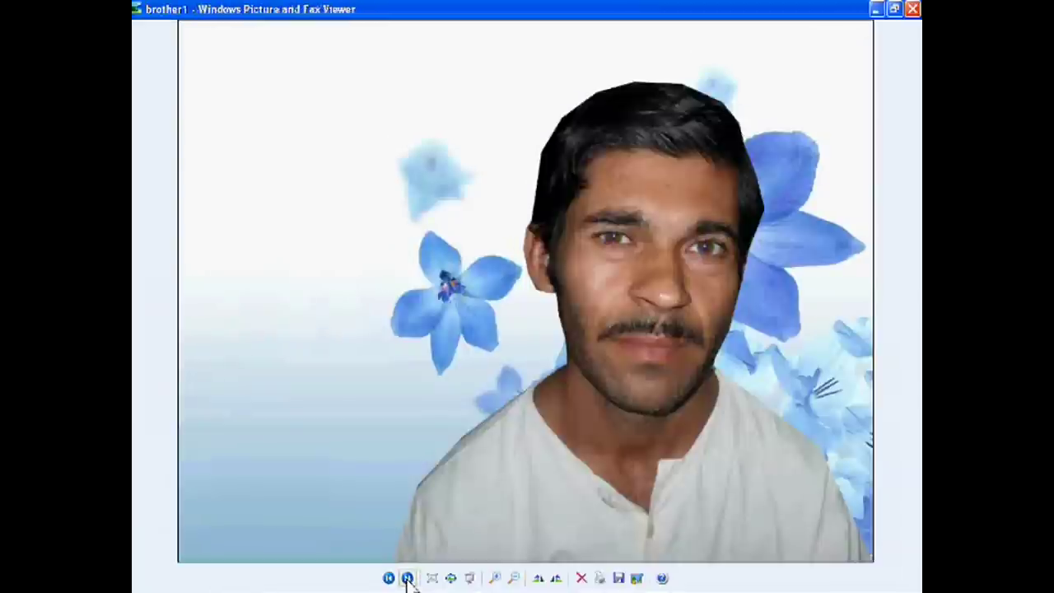
click(407, 578)
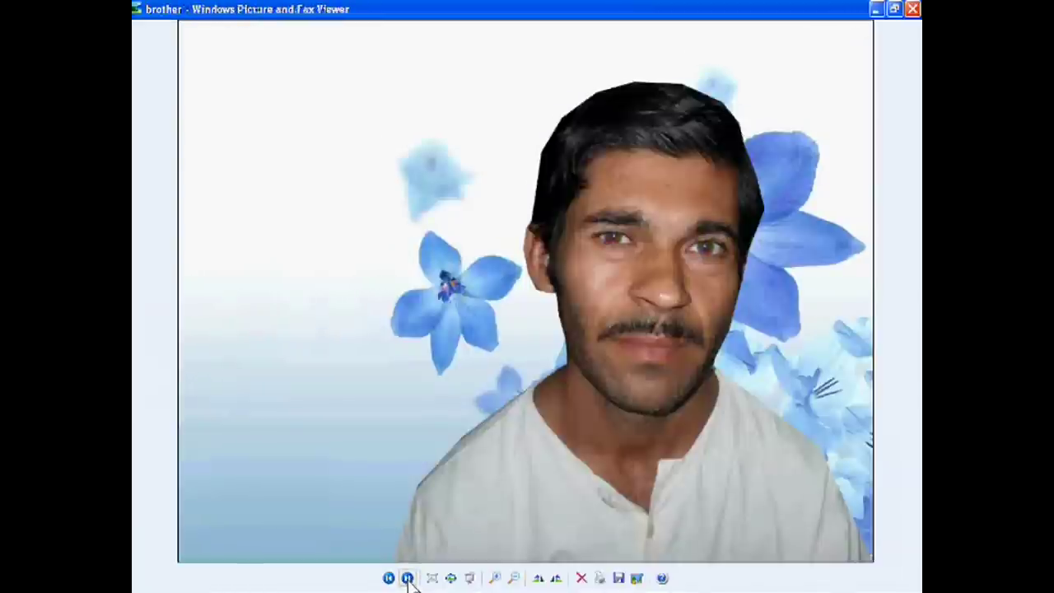
click(407, 578)
click(407, 578)
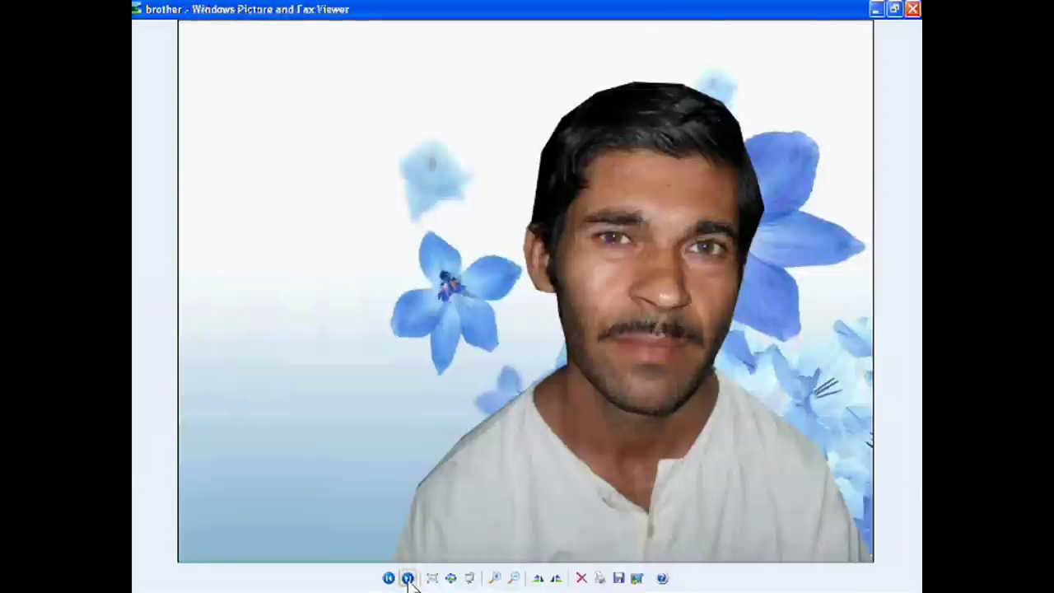
click(407, 578)
click(408, 578)
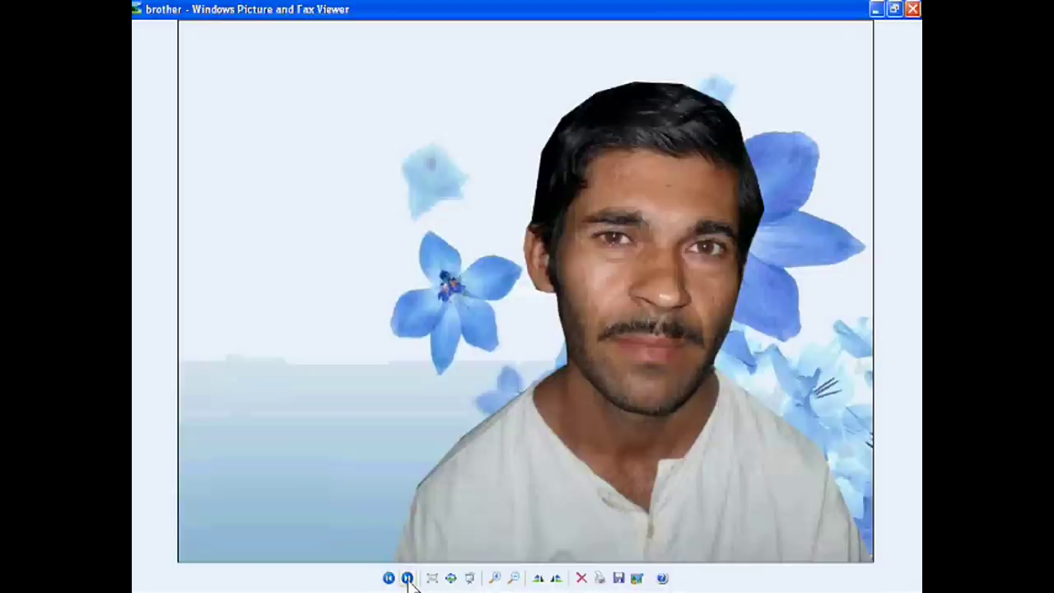
click(407, 578)
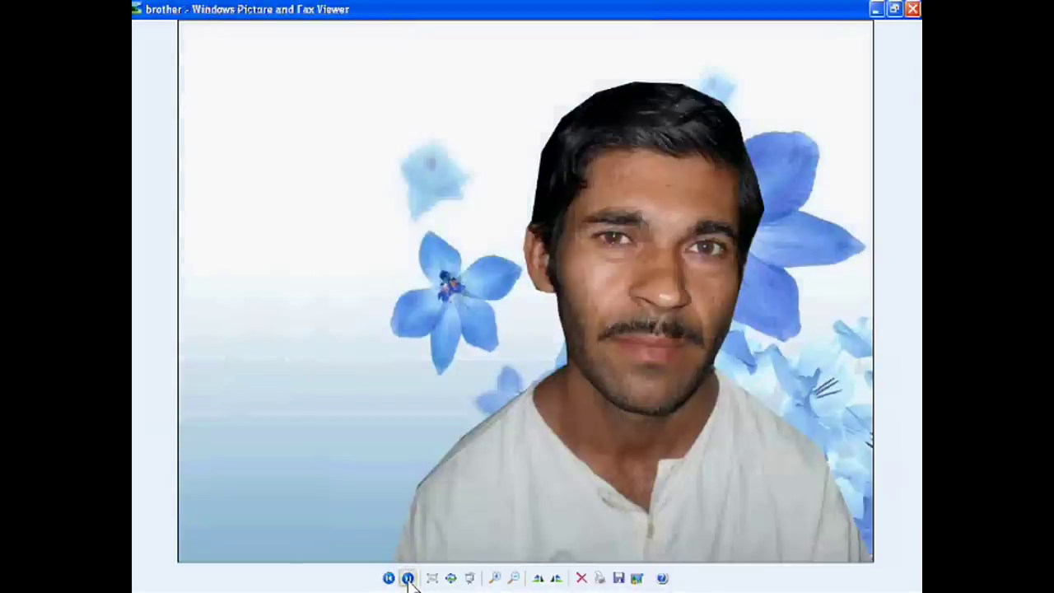
click(408, 579)
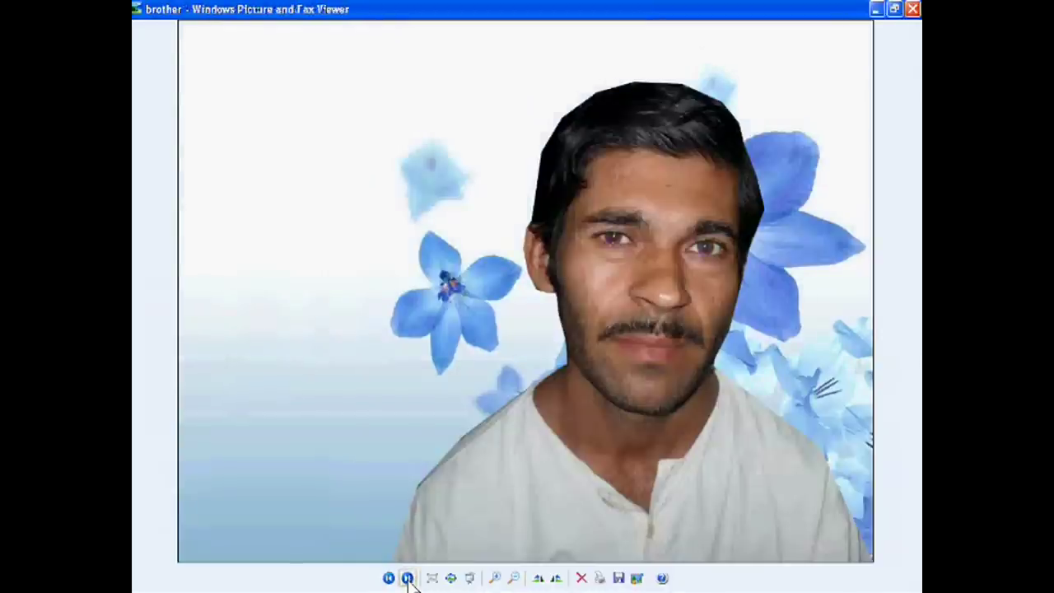